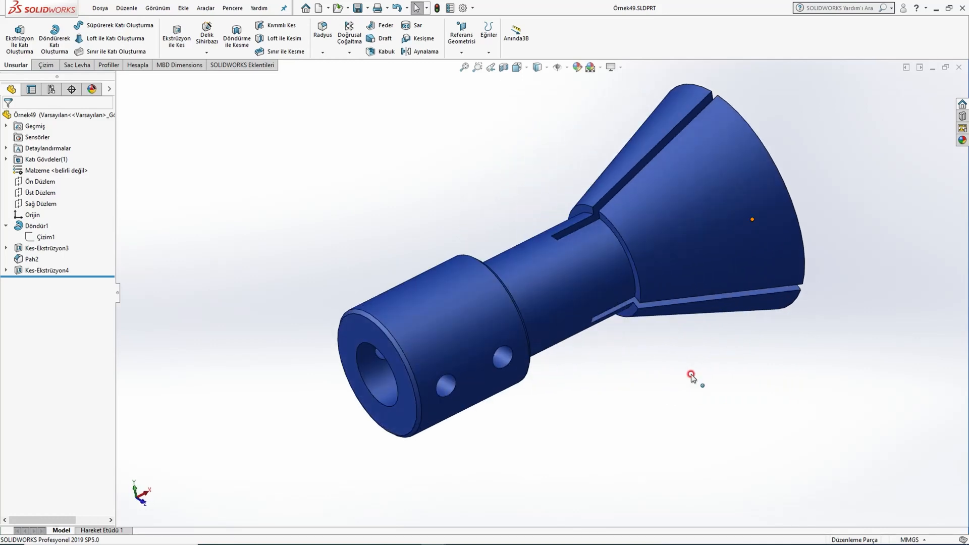
View the finished Örnek49 part in isometric, switch to the empty Parça5 part and bring up the Örnek49.PDF drawing
key(ctrl+7)
key(ctrl+Tab)
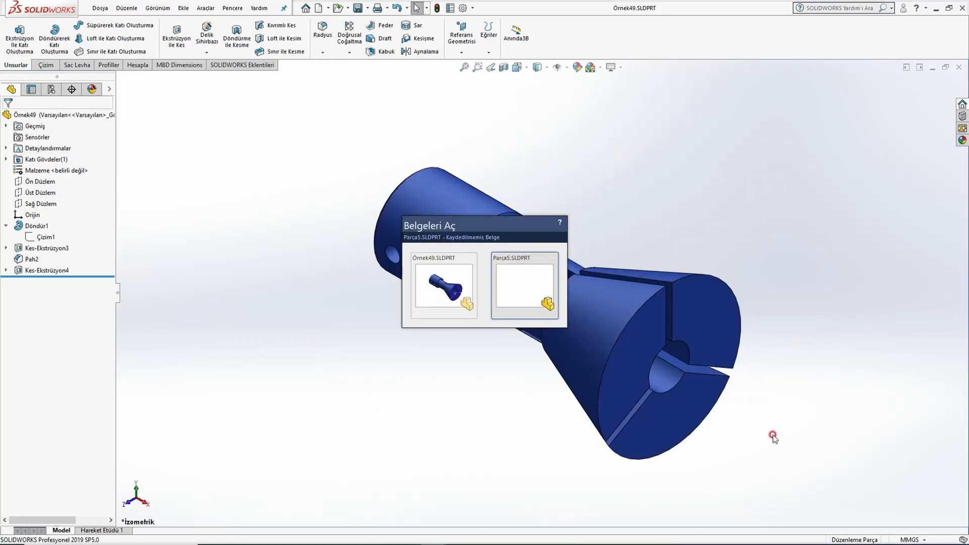
key(alt+Tab)
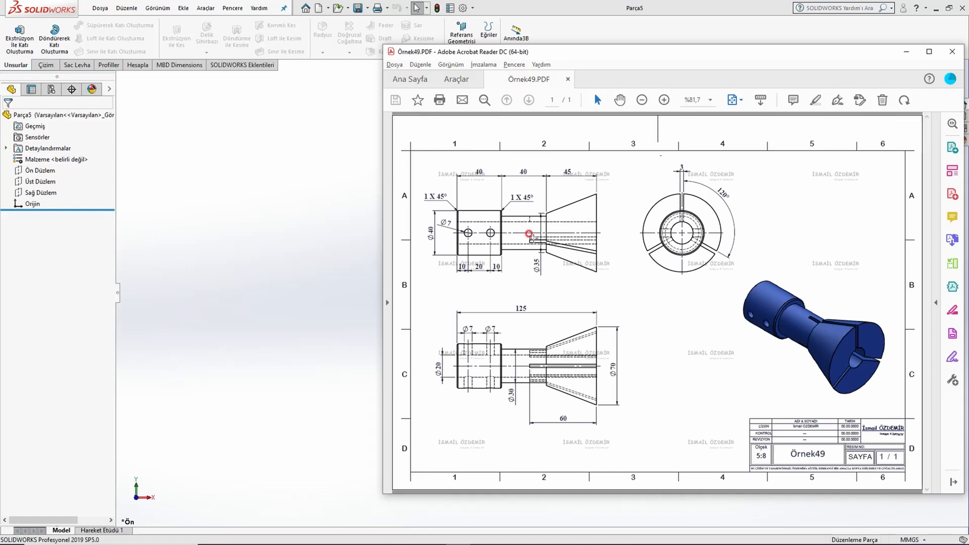
Return to the empty part and start a sketch on the front plane (Ön Düzlem)
click(279, 221)
click(48, 170)
click(64, 151)
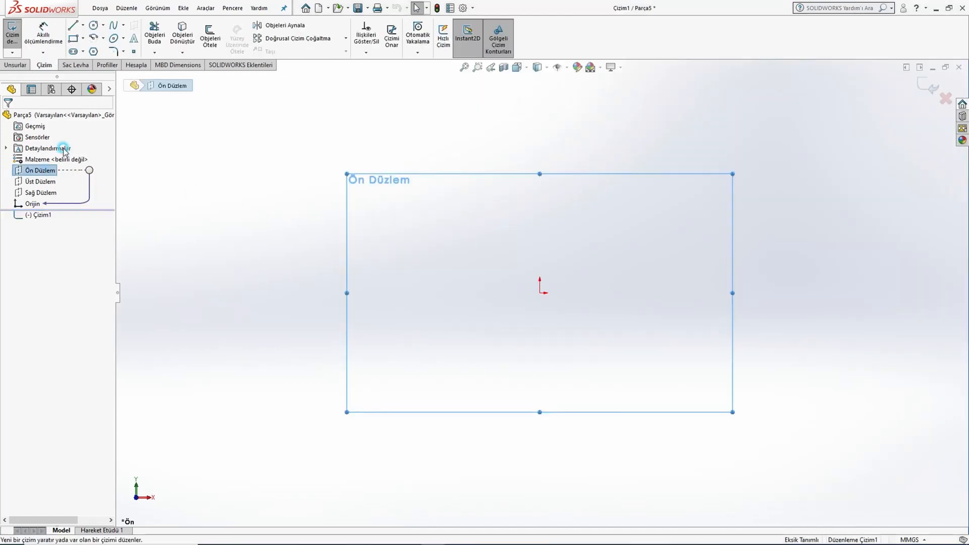
Draw a horizontal line about 134 mm long from the origin and convert it to construction geometry as the axis
click(74, 25)
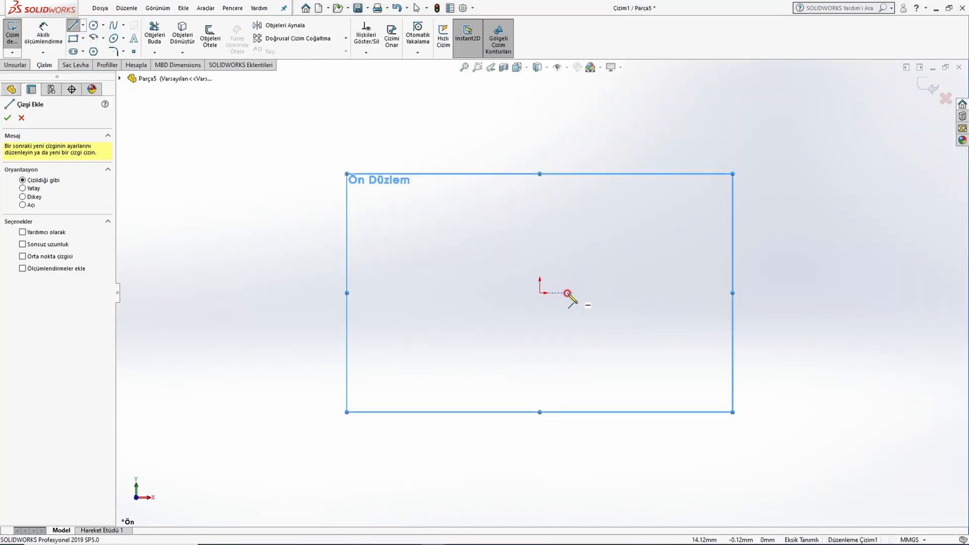
click(540, 293)
click(830, 291)
key(Escape)
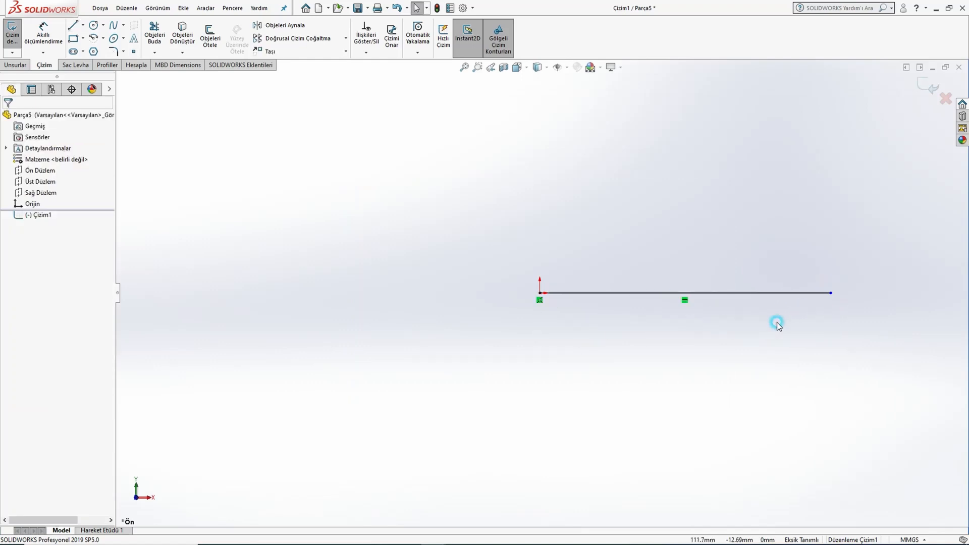
click(724, 292)
click(762, 240)
Check the overall length in the PDF drawing and dimension the axis line to 125 mm
key(alt+Tab)
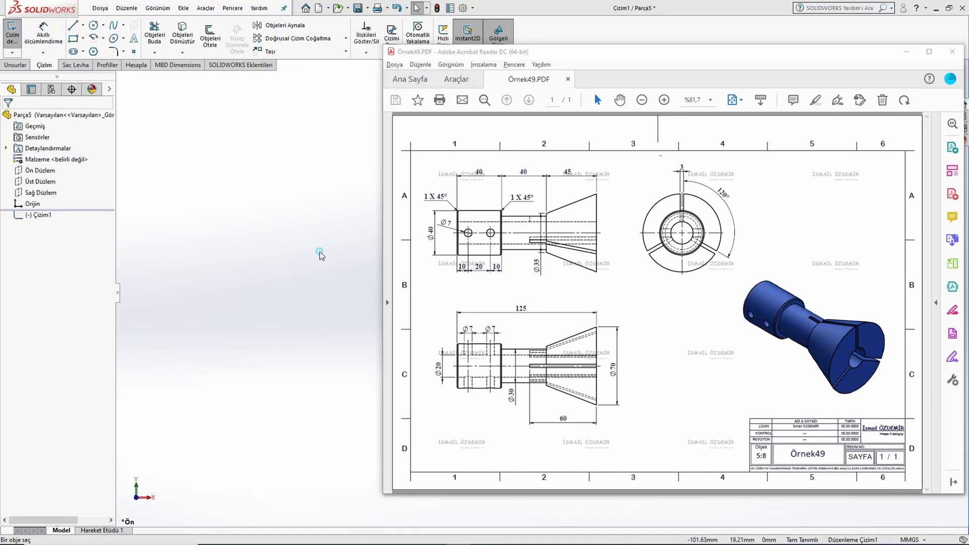
key(alt+Tab)
click(42, 33)
click(643, 298)
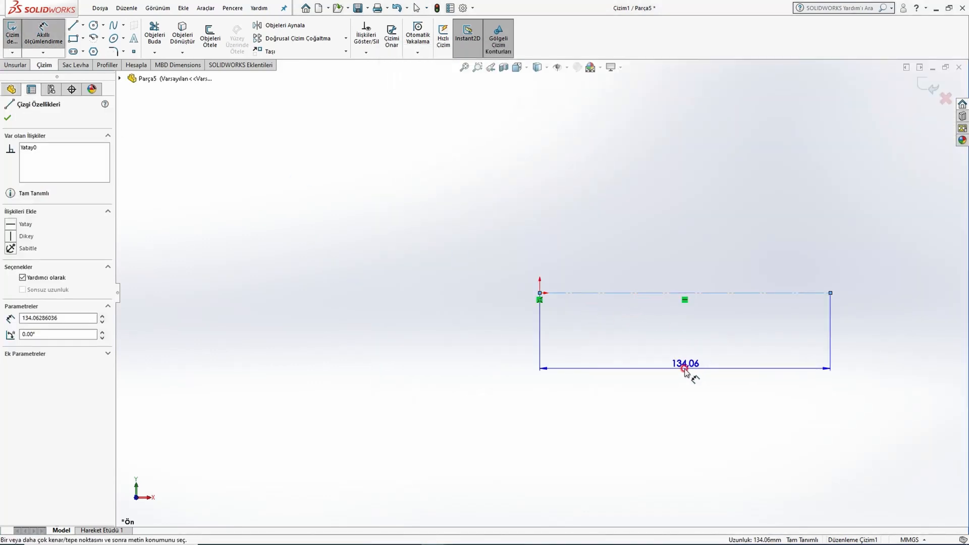
click(662, 348)
text(125)
key(Return)
key(Escape)
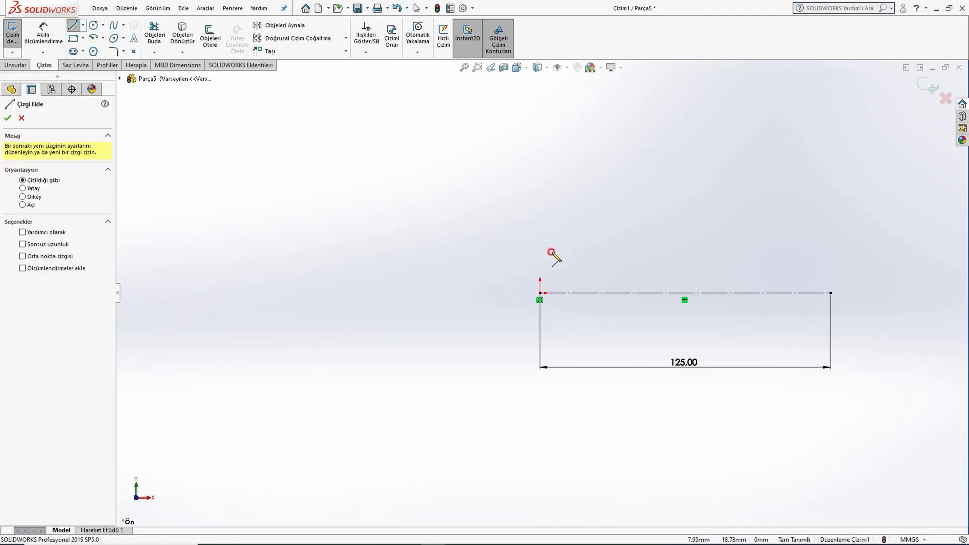
key(Escape)
Draw a closed half-profile above the axis over its full length, with a notch in the upper side and a sloped edge rising to the far end
key(alt+Tab)
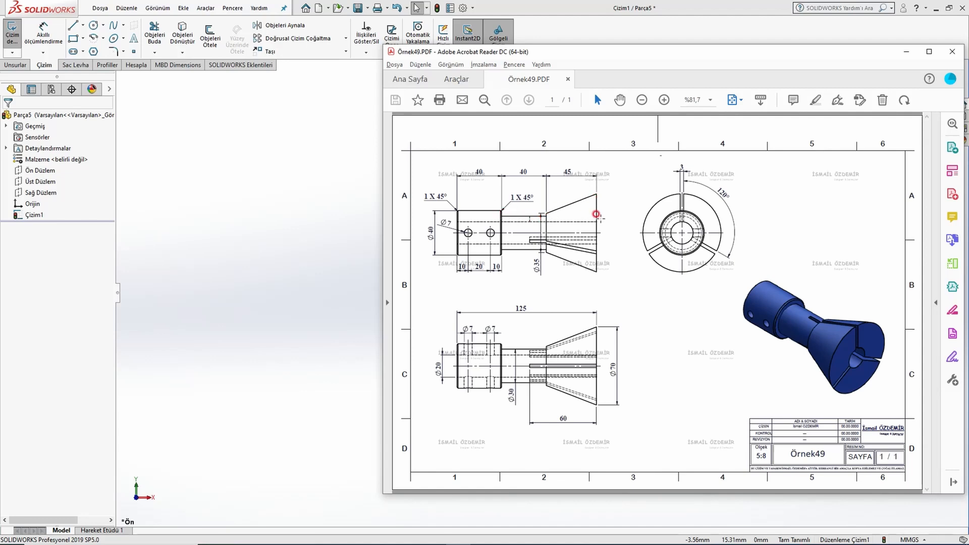
click(319, 210)
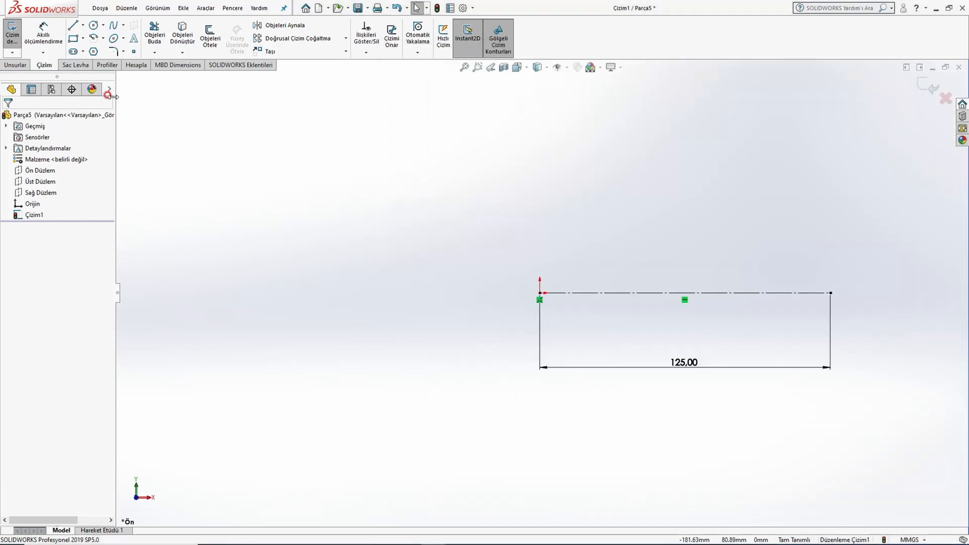
click(71, 26)
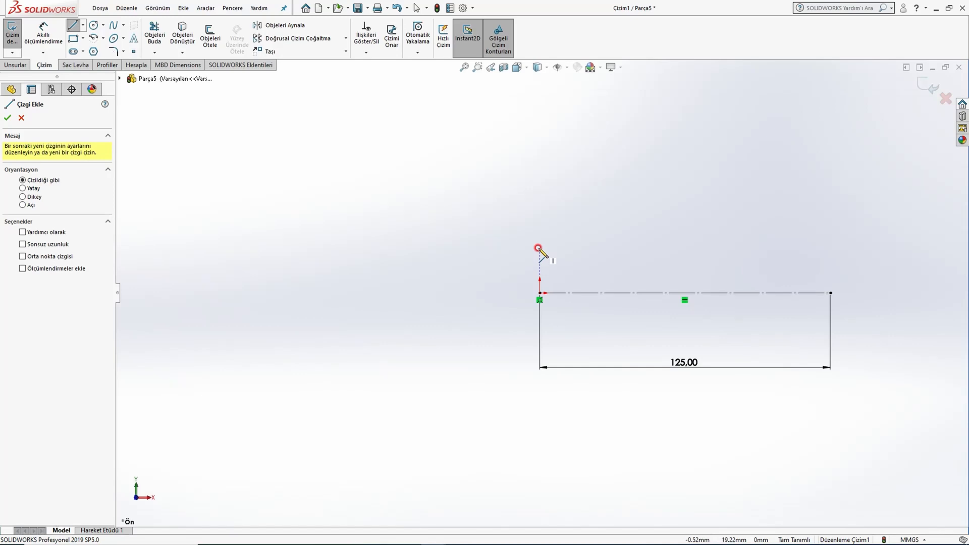
click(539, 249)
click(540, 212)
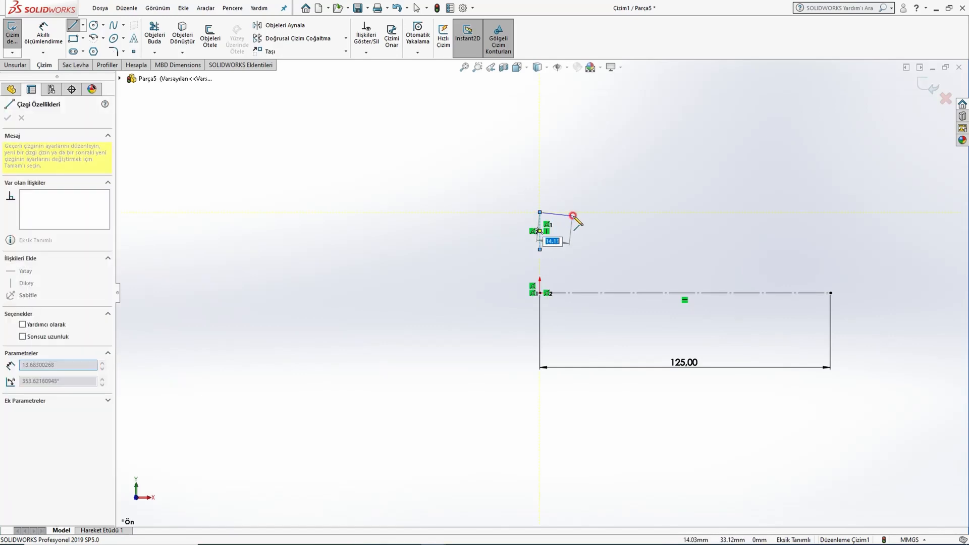
click(603, 213)
click(603, 238)
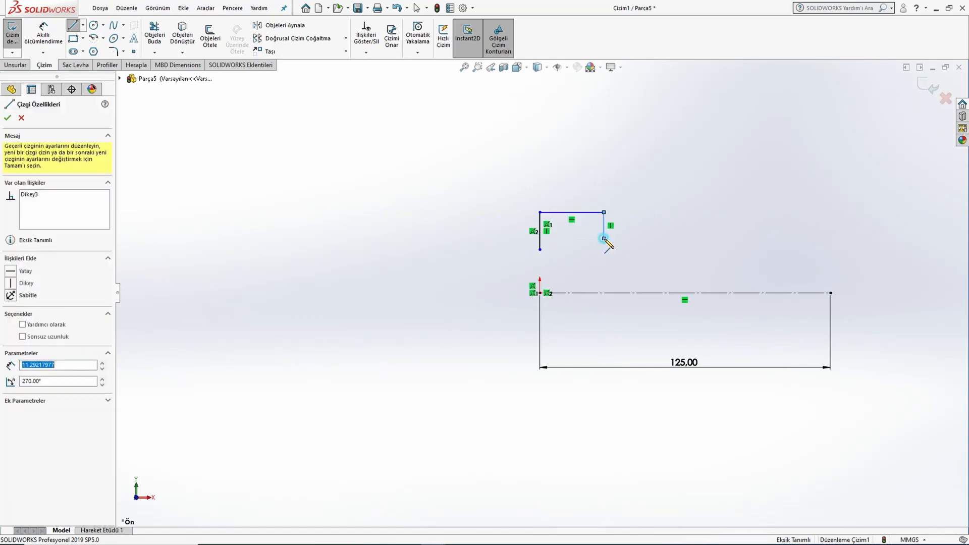
click(665, 238)
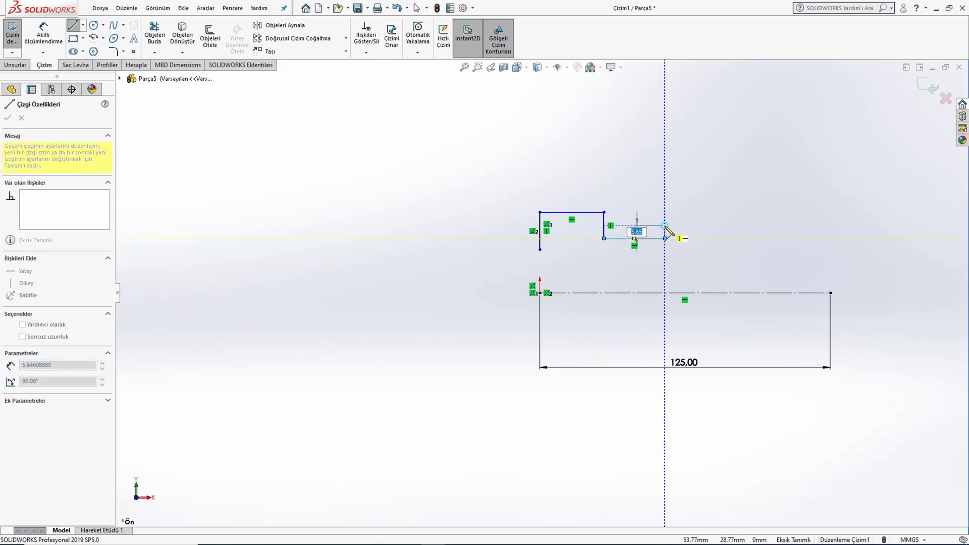
click(665, 226)
click(830, 201)
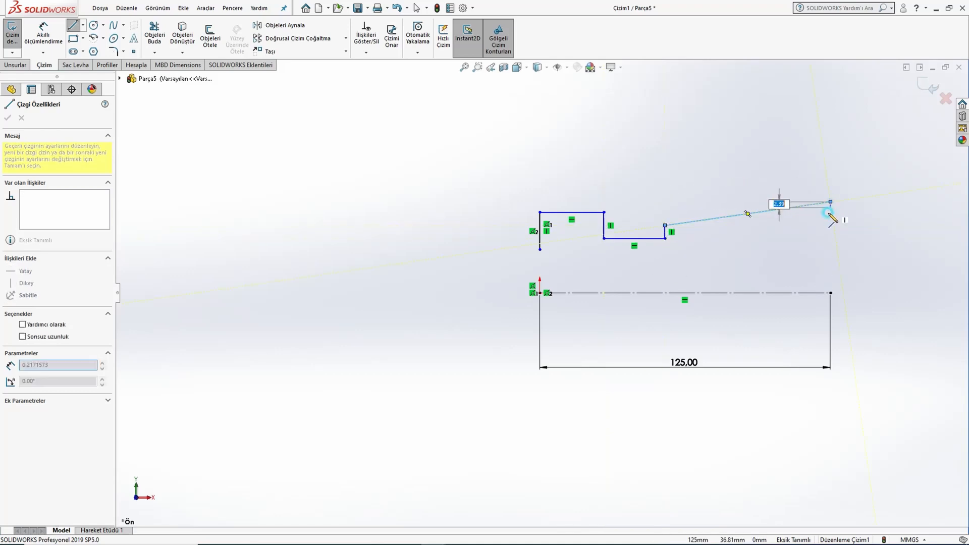
click(831, 250)
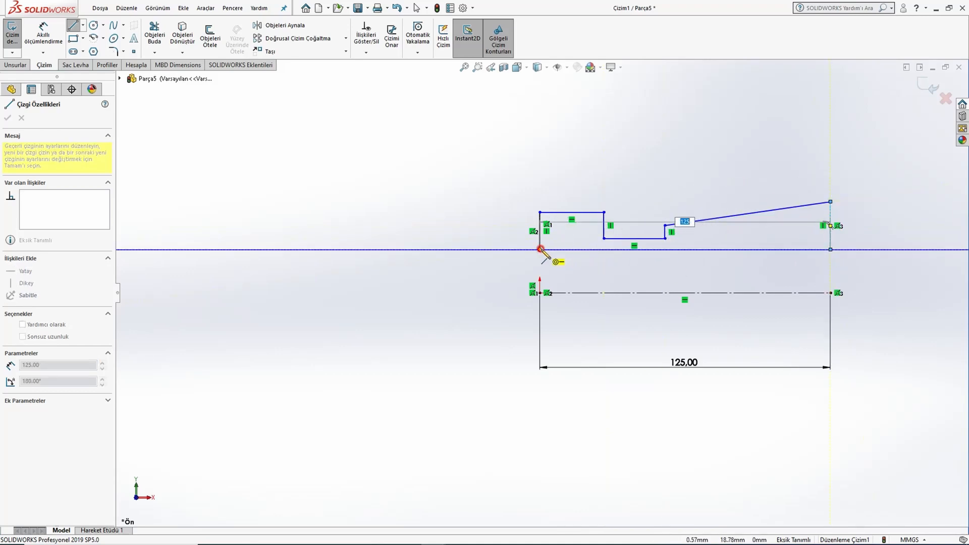
click(540, 250)
key(Escape)
Check the bore diameter in the PDF drawing and dimension the profile's lower edge from the axis as 20/2, giving 10 mm
key(alt+Tab)
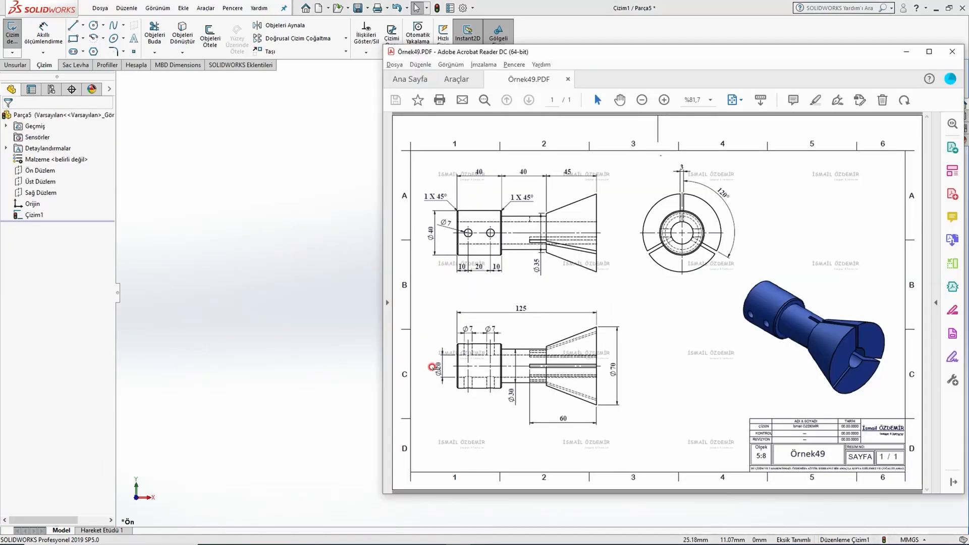
click(291, 262)
click(51, 33)
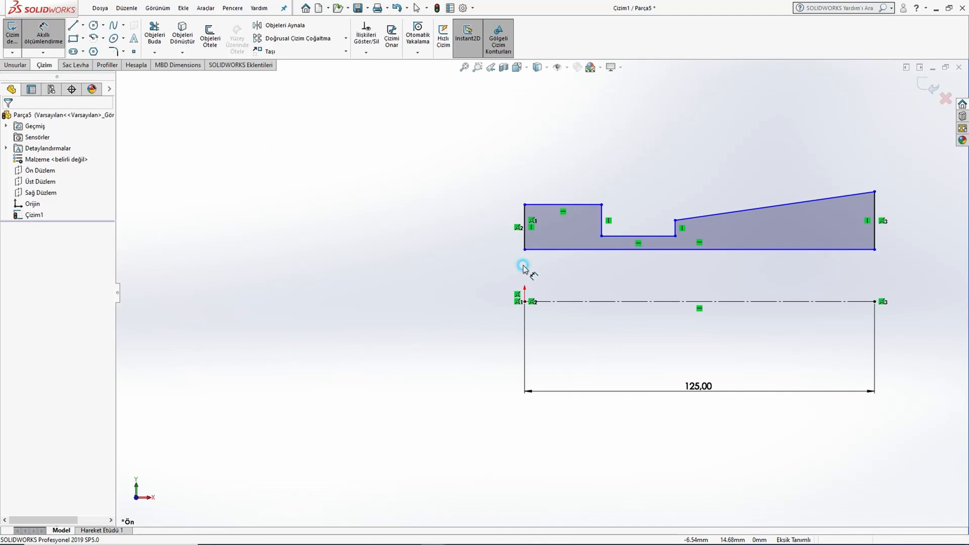
click(554, 249)
click(561, 302)
click(440, 278)
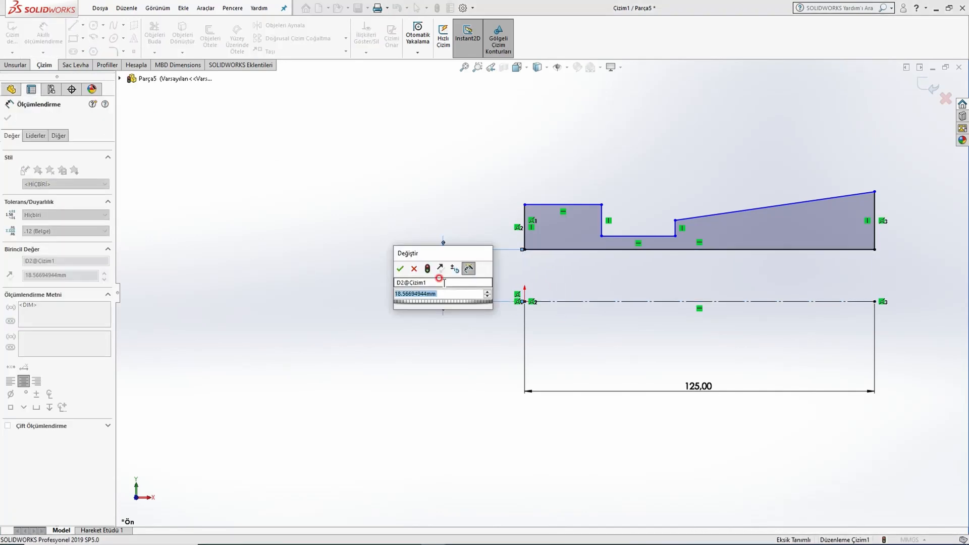
text(20/)
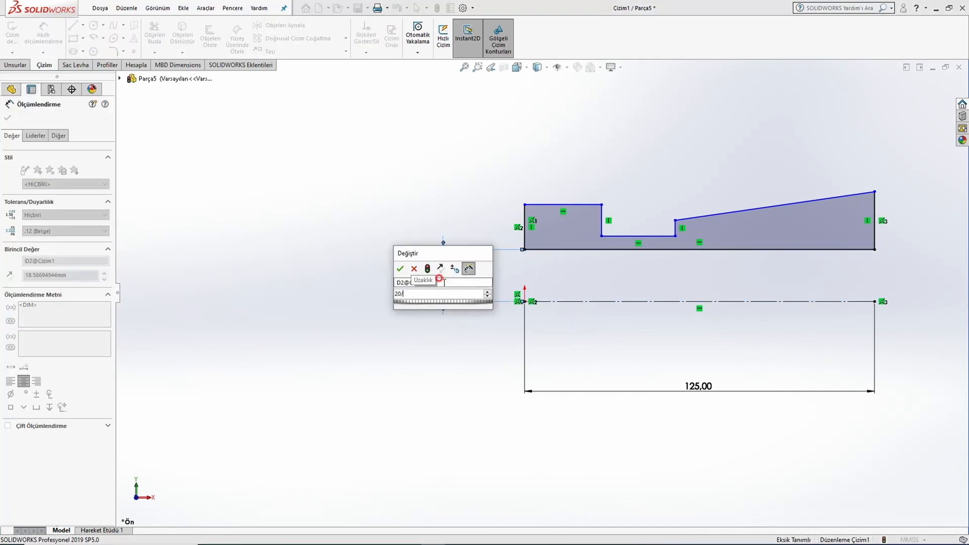
text(2)
key(Return)
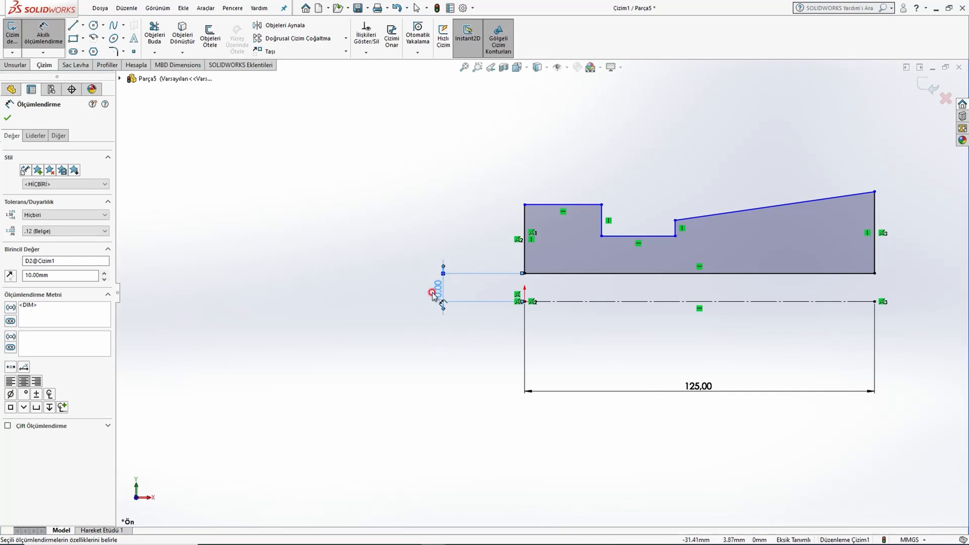
Check the first section's diameter in the PDF drawing and dimension its upper edge 20 mm from the axis
key(alt+Tab)
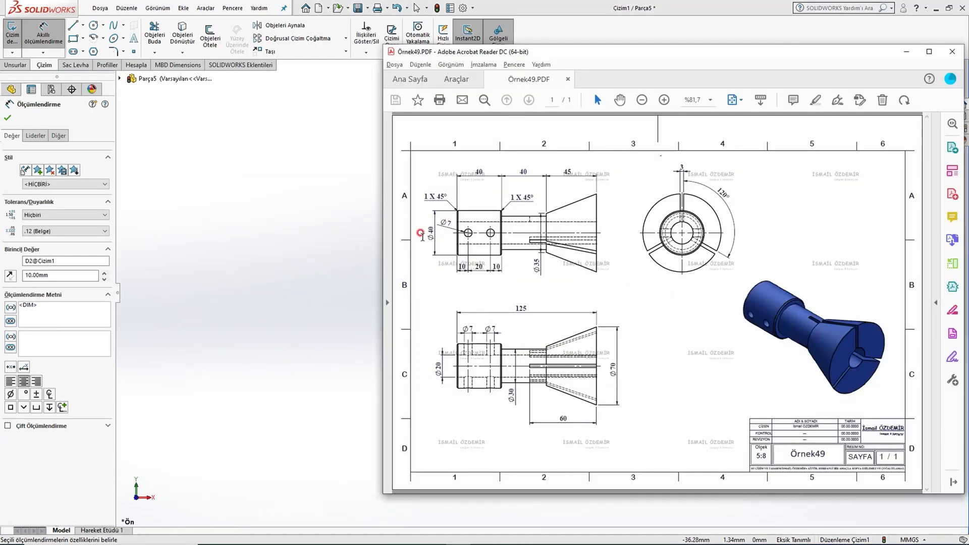
click(368, 249)
click(536, 205)
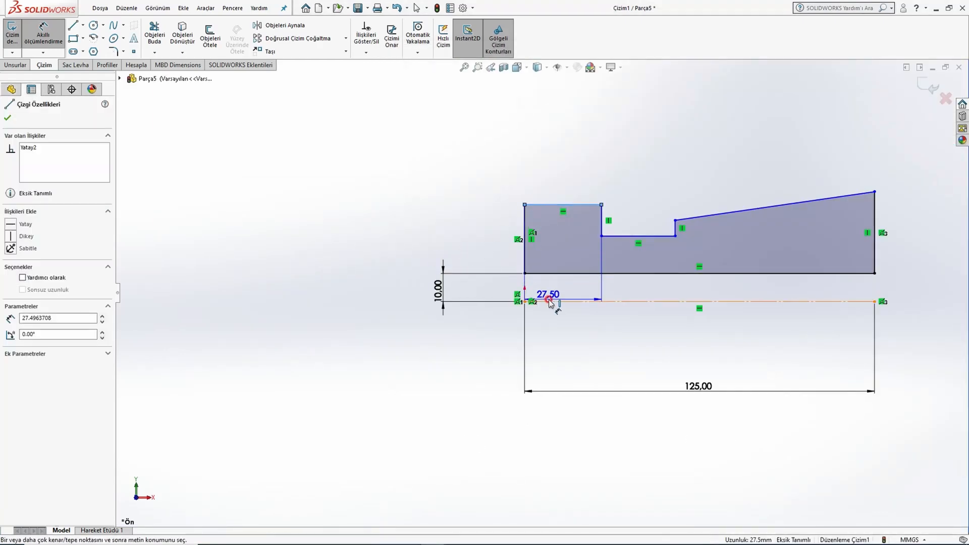
click(551, 301)
click(391, 250)
text(20)
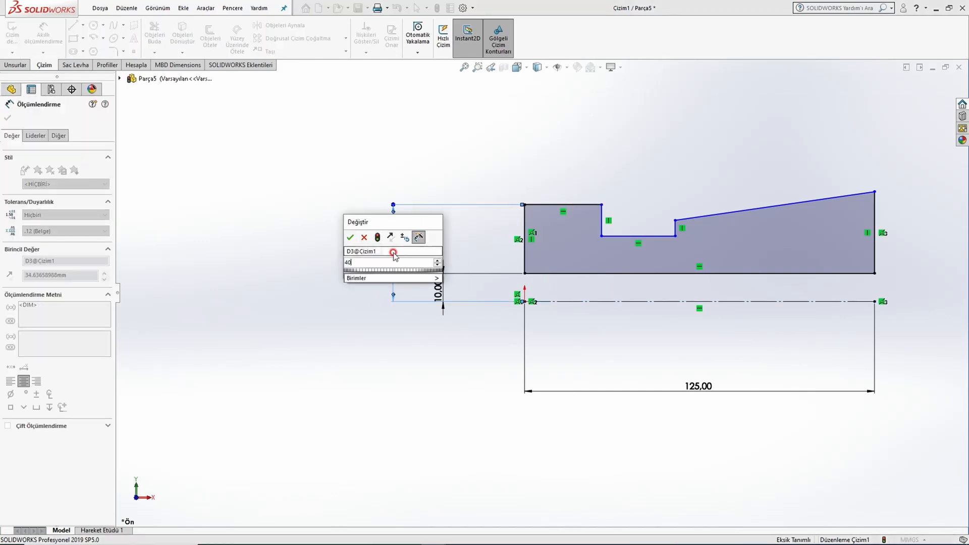
key(Return)
Raise the notch floor of the profile so it lies above the bore edge
scroll(593, 288, down, 2)
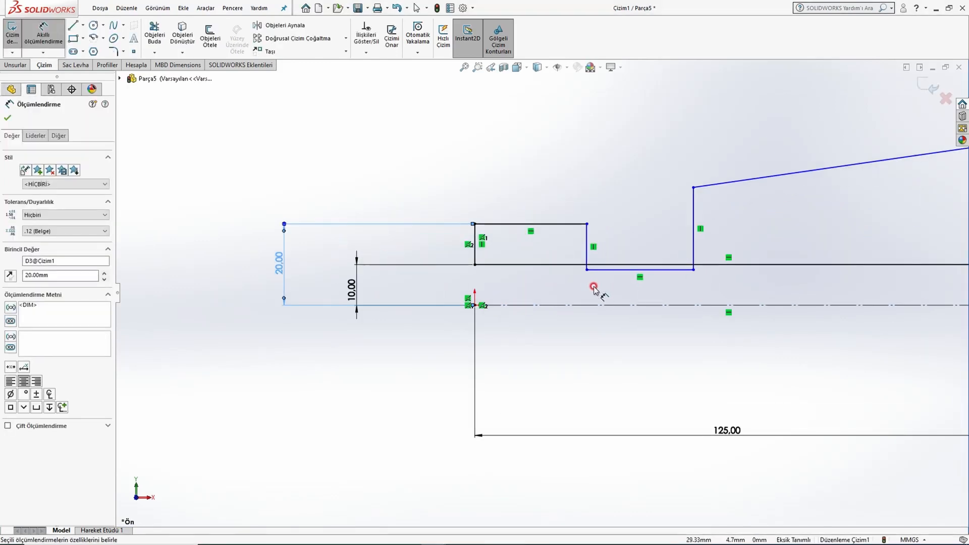
key(Escape)
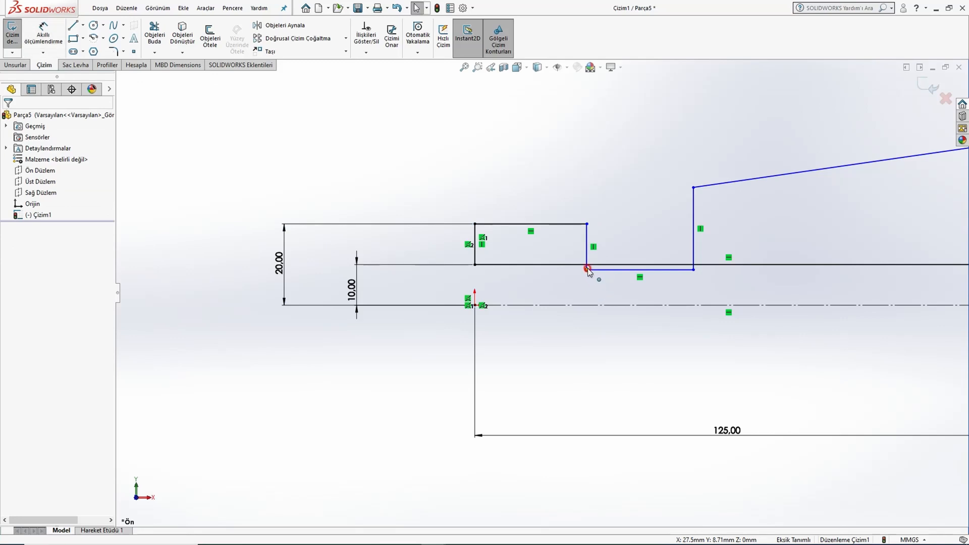
drag(589, 270, 588, 244)
click(651, 239)
middle_click(772, 284)
middle_click(771, 284)
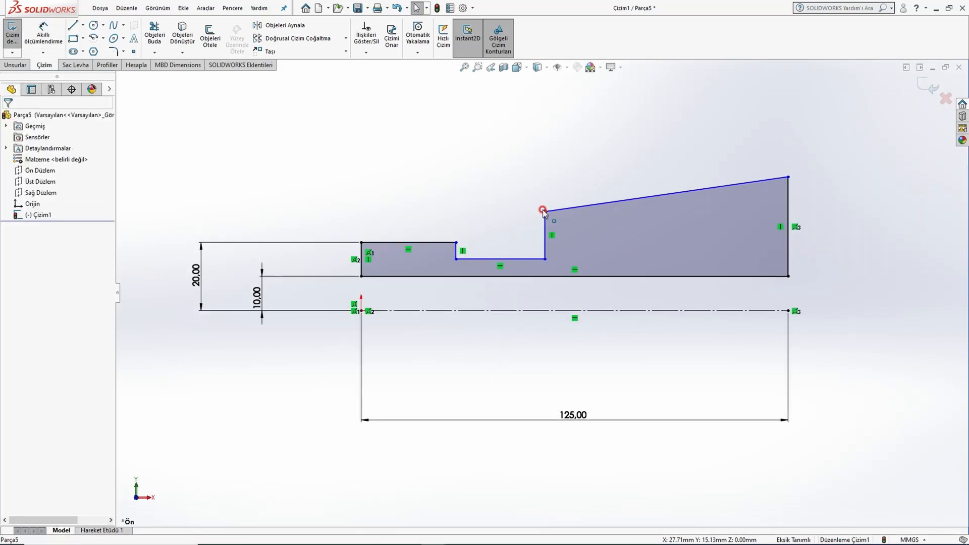
Reshape the profile: move the notch's far end toward the wide end, lengthen the first section to about 39 mm and lower the sloped edge's start
drag(543, 210, 676, 212)
click(484, 237)
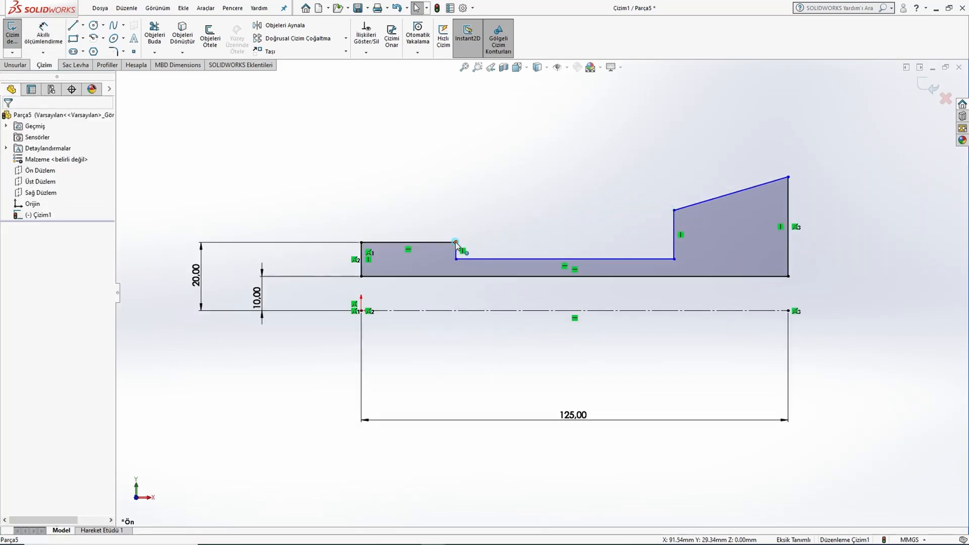
drag(455, 242, 496, 243)
drag(674, 210, 675, 246)
click(595, 217)
Check the section lengths in the PDF drawing and dimension the first section's upper edge to 40 mm long
key(alt+Tab)
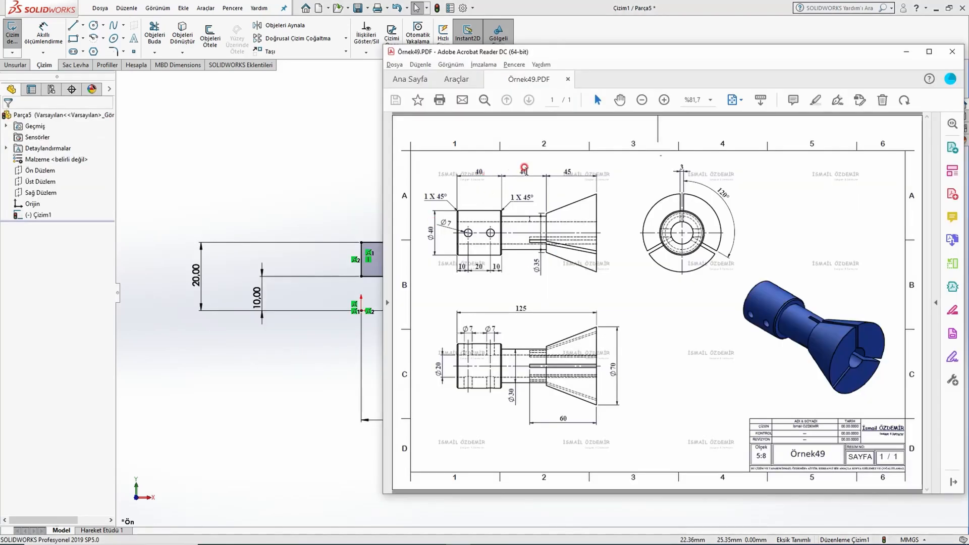
click(352, 181)
click(44, 38)
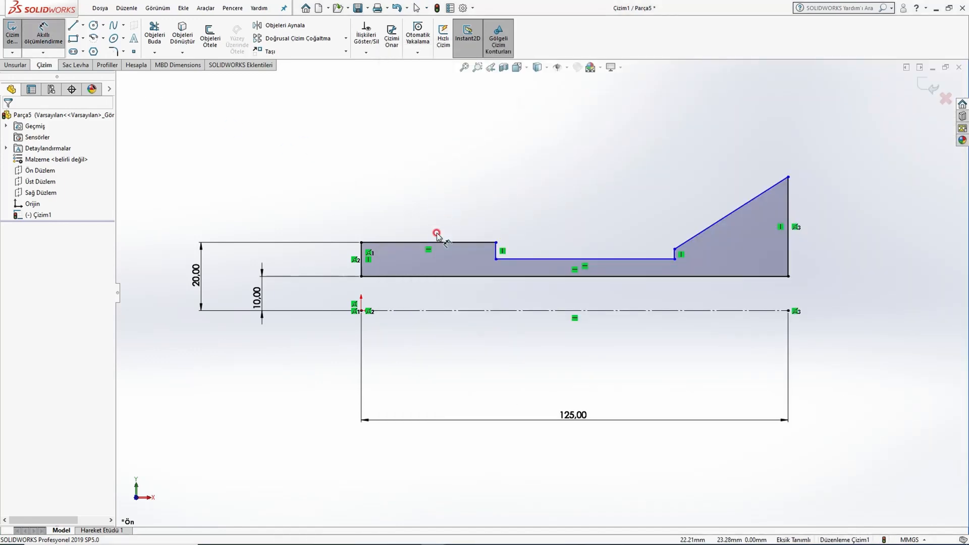
click(437, 242)
click(432, 190)
text(4)
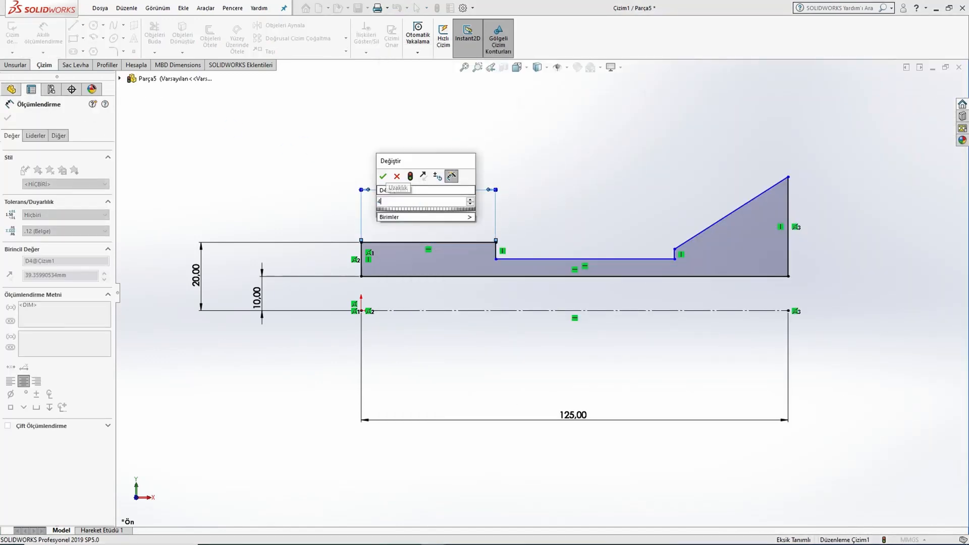
text(0)
key(Return)
Dimension the length of the middle section's notch floor to 40 mm
click(570, 259)
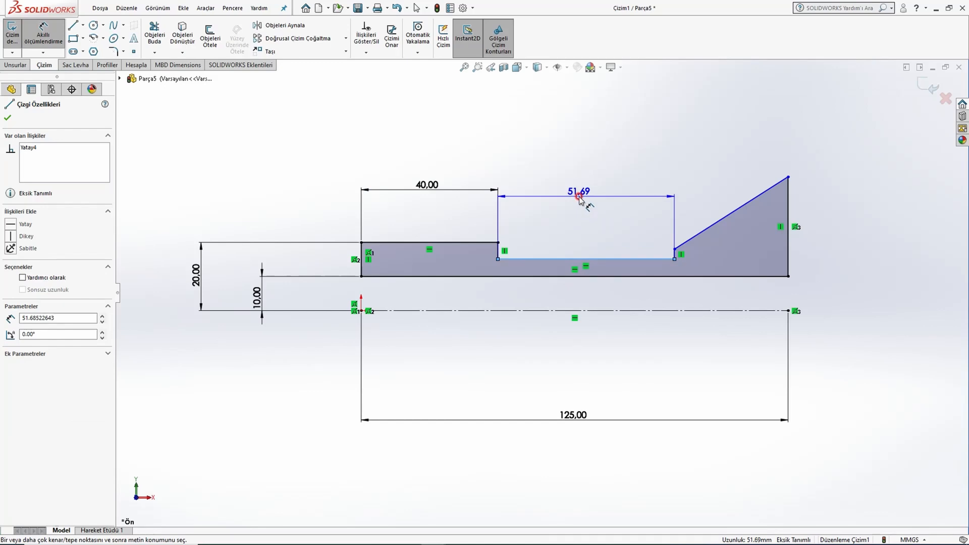
click(579, 197)
text(40)
key(Return)
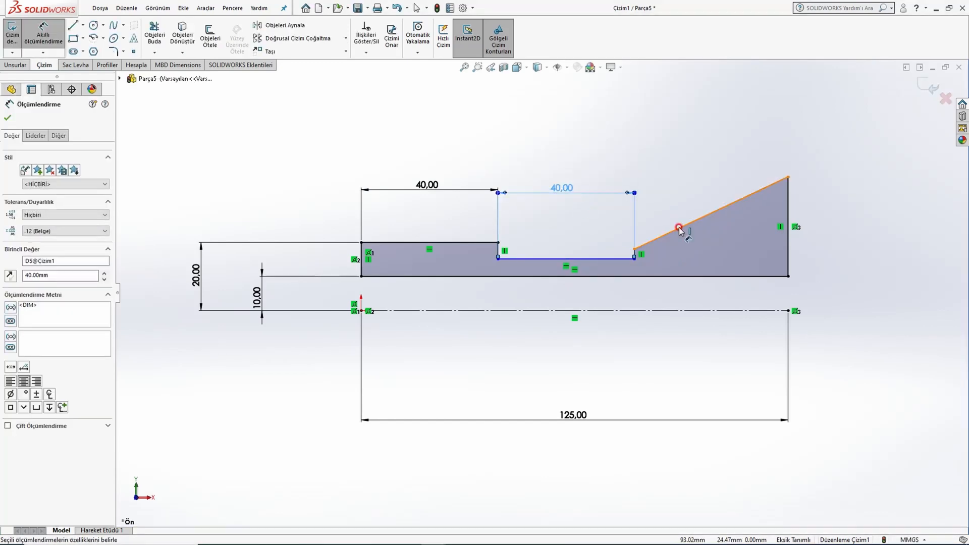
click(703, 214)
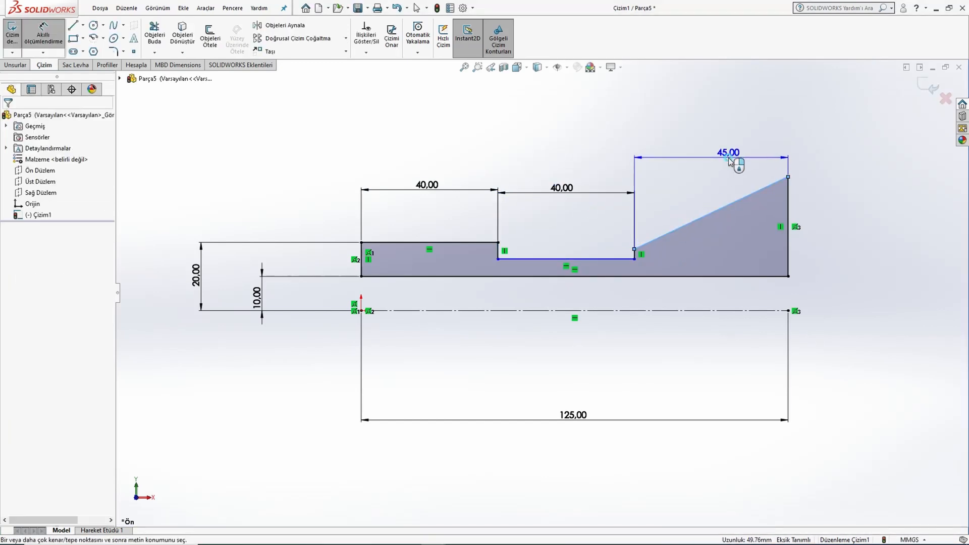
click(727, 179)
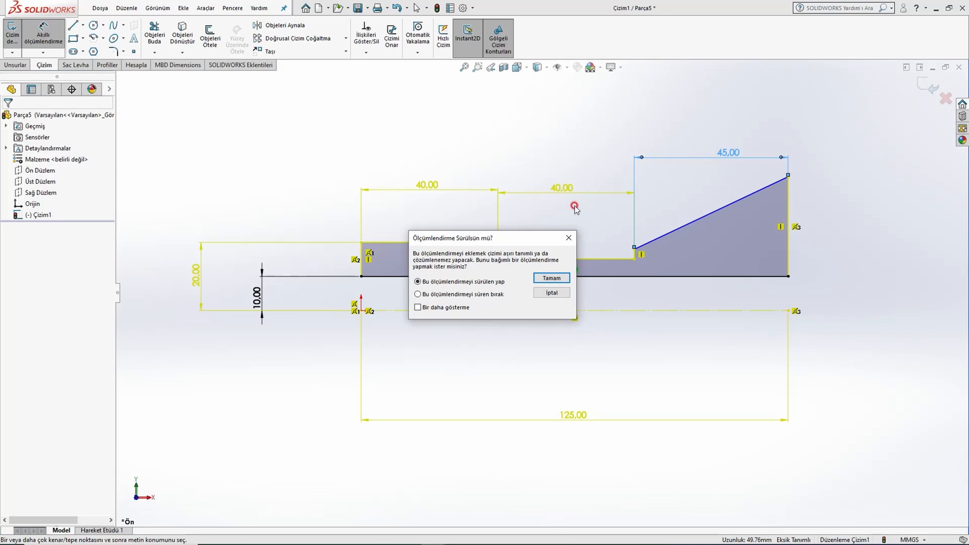
click(552, 293)
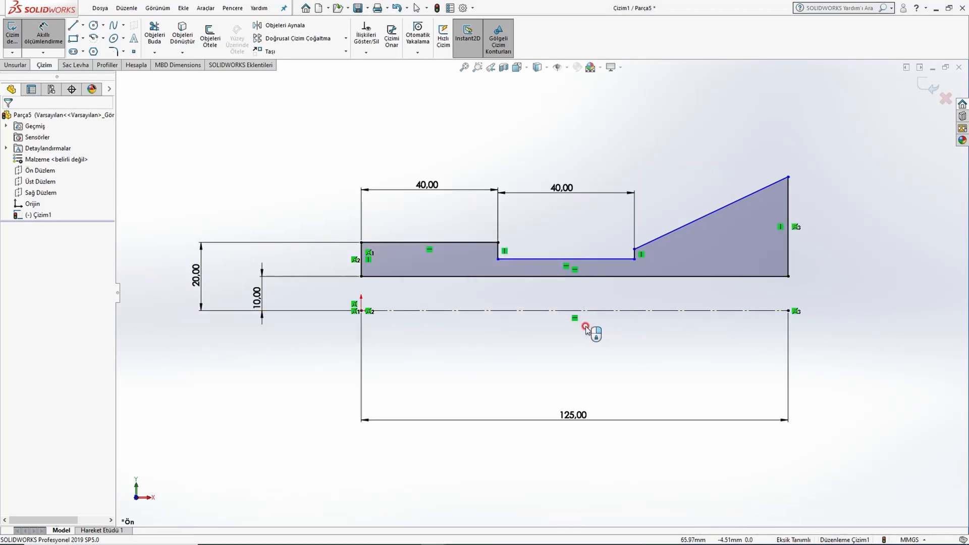
Check the neck diameter in the PDF drawing and dimension the notch floor about the centerline as a 30 mm diameter
key(alt+Tab)
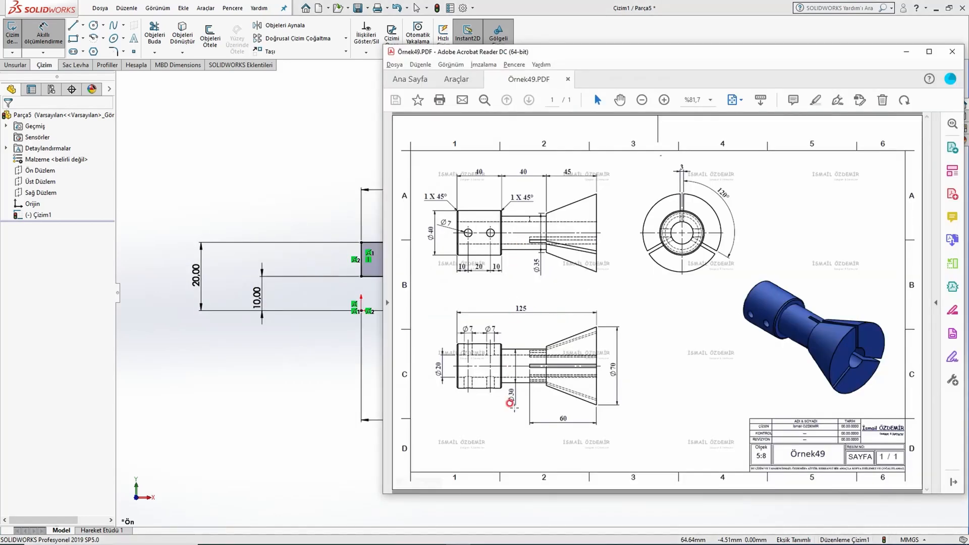
key(alt+Tab)
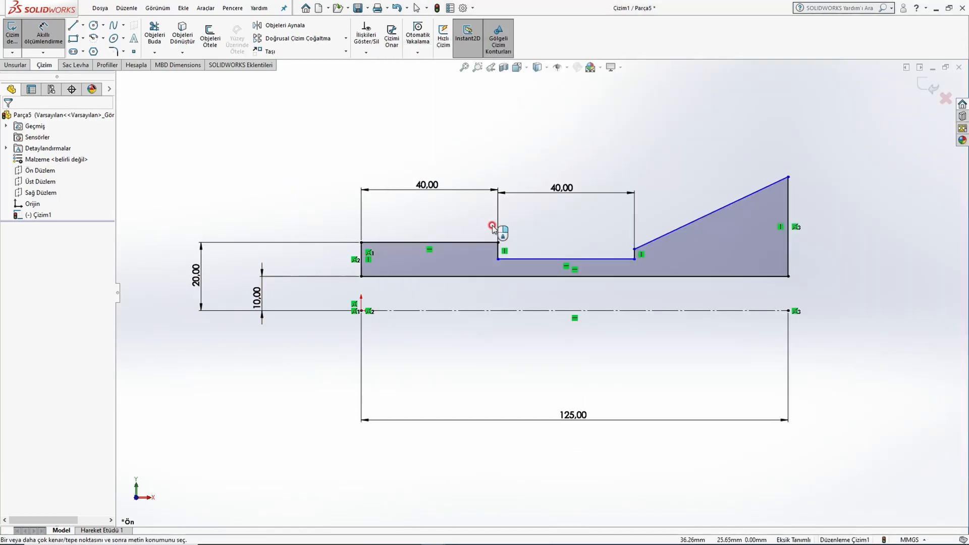
click(519, 259)
click(532, 310)
click(524, 354)
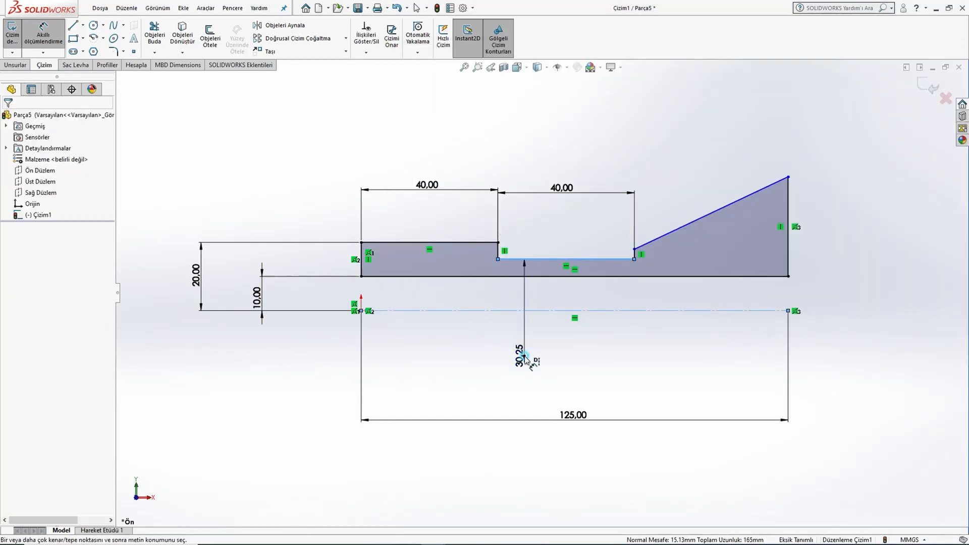
text(30)
key(Return)
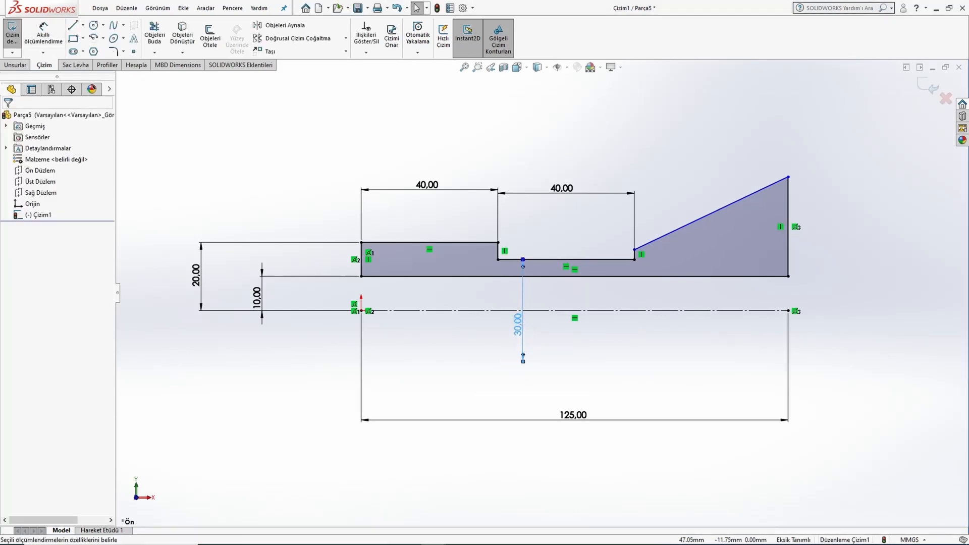
Delete the 30 mm diameter dimension of the notch floor
click(548, 338)
click(518, 324)
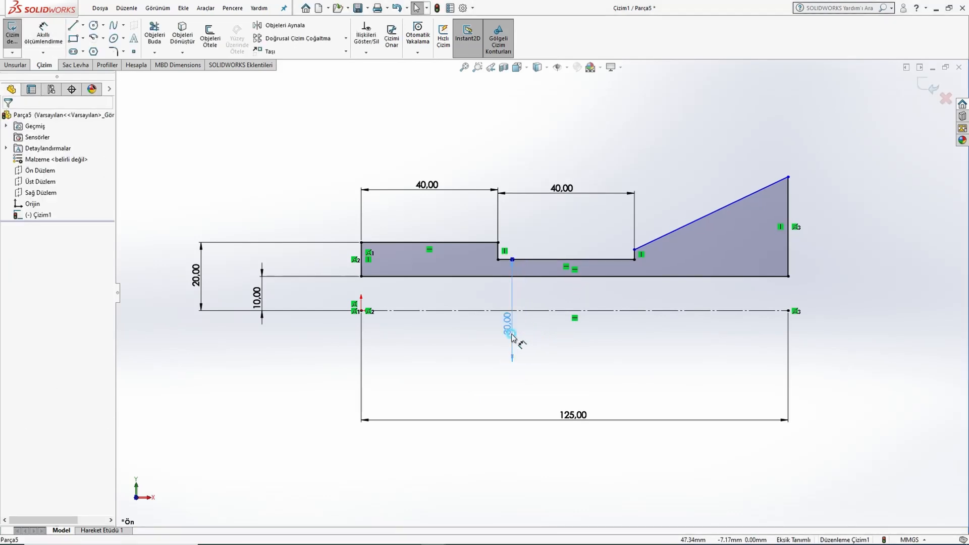
key(Delete)
Dimension the notch floor at 15 mm from the centerline
click(55, 39)
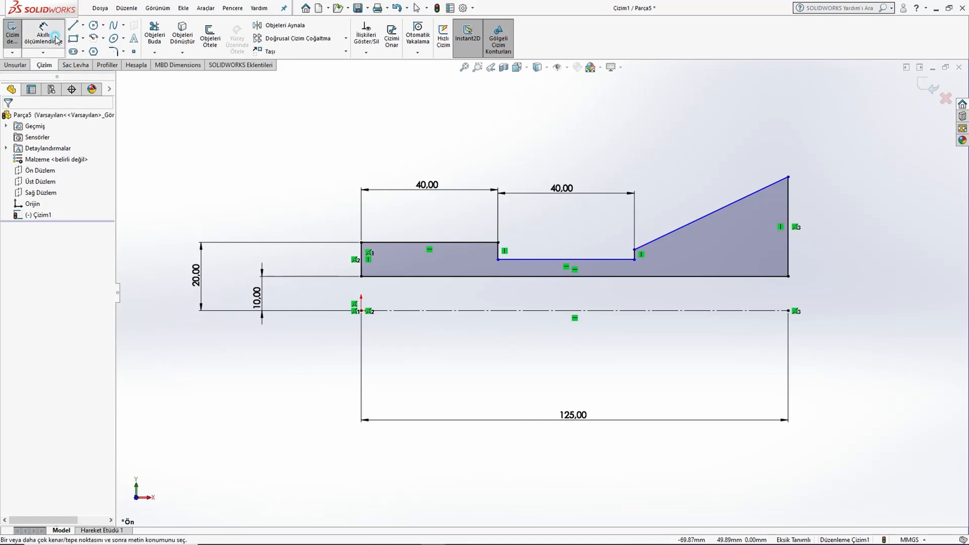
click(570, 260)
click(518, 311)
click(516, 297)
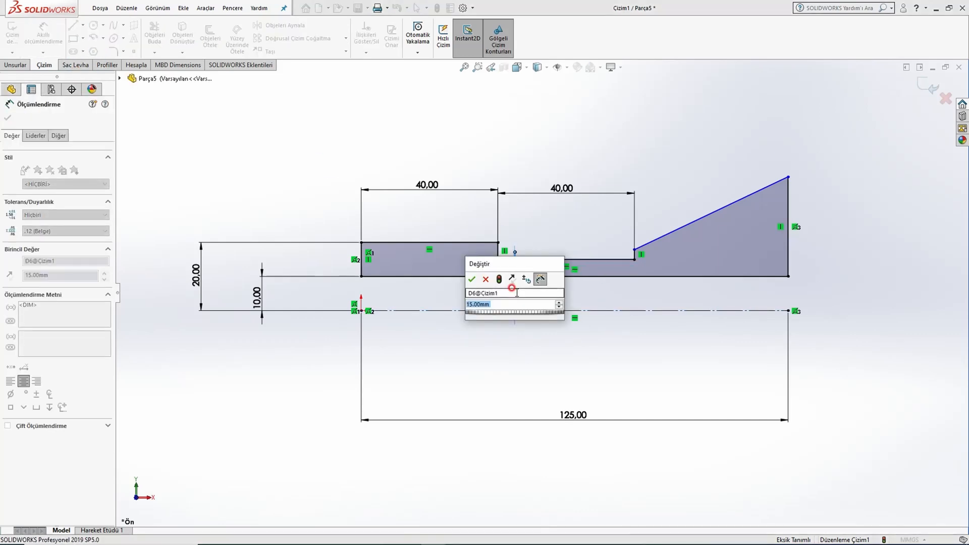
key(Return)
key(Escape)
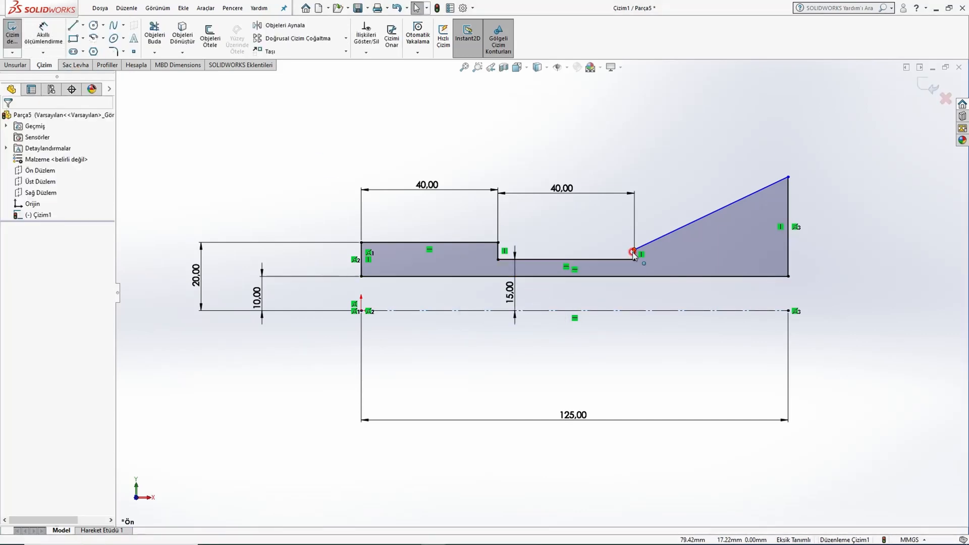
Raise the sloped edge's inner end, check its diameter in the PDF drawing and dimension that point 17.5 mm from the centerline
mouse_move(634, 255)
mouse_down()
mouse_move(644, 235)
mouse_move(636, 229)
mouse_up()
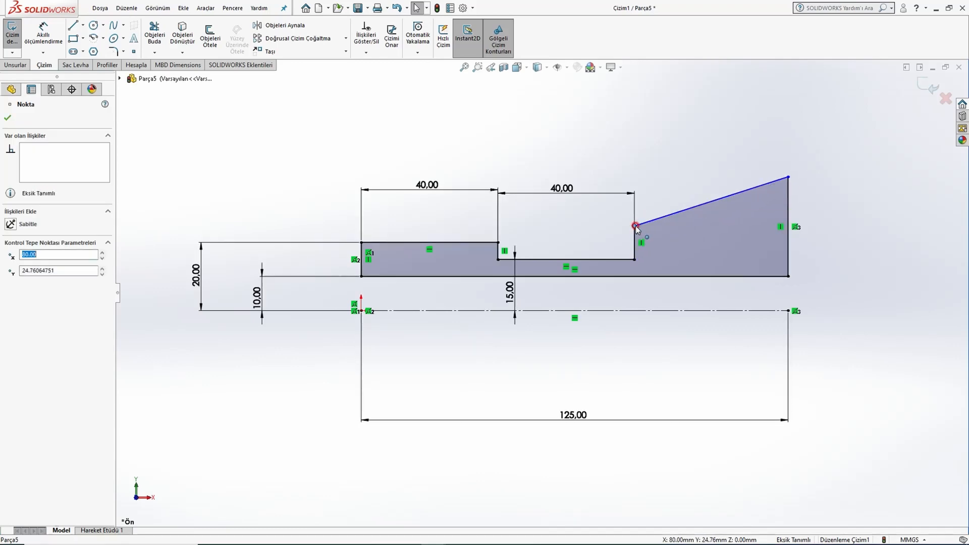
key(alt+Tab)
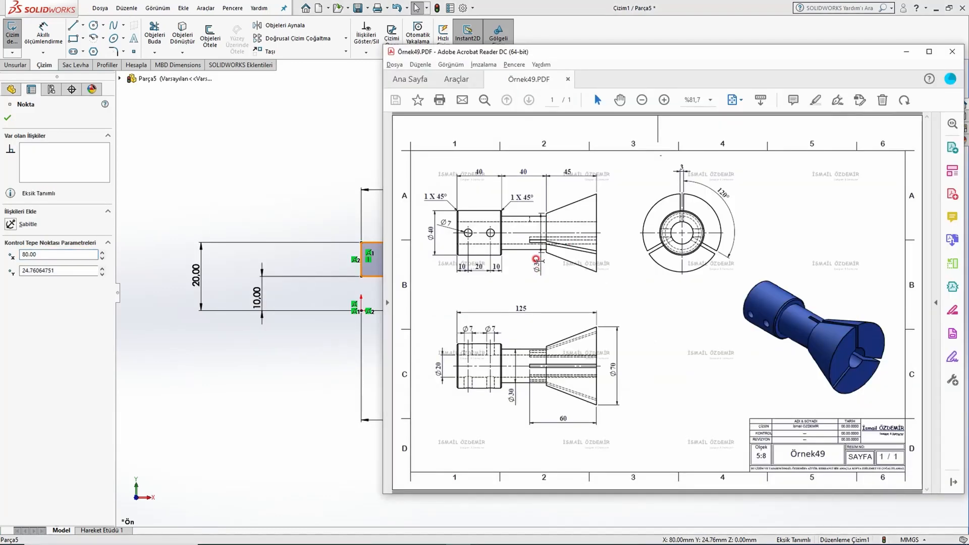
click(324, 230)
click(46, 35)
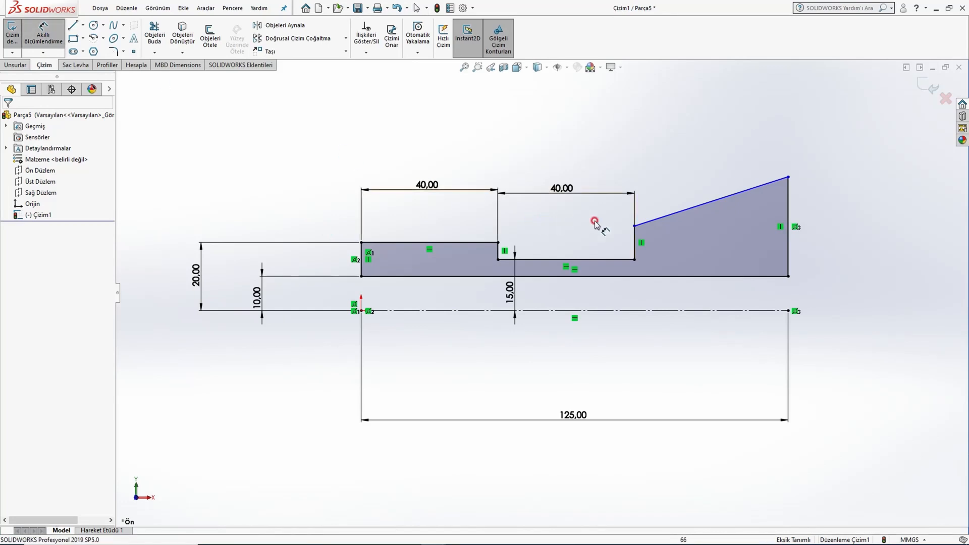
click(634, 226)
click(645, 309)
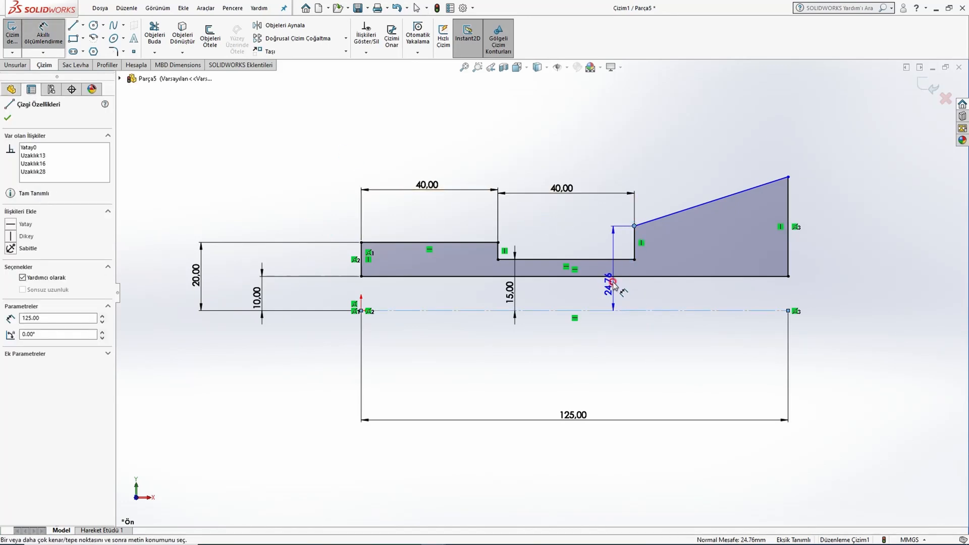
click(609, 222)
text(35)
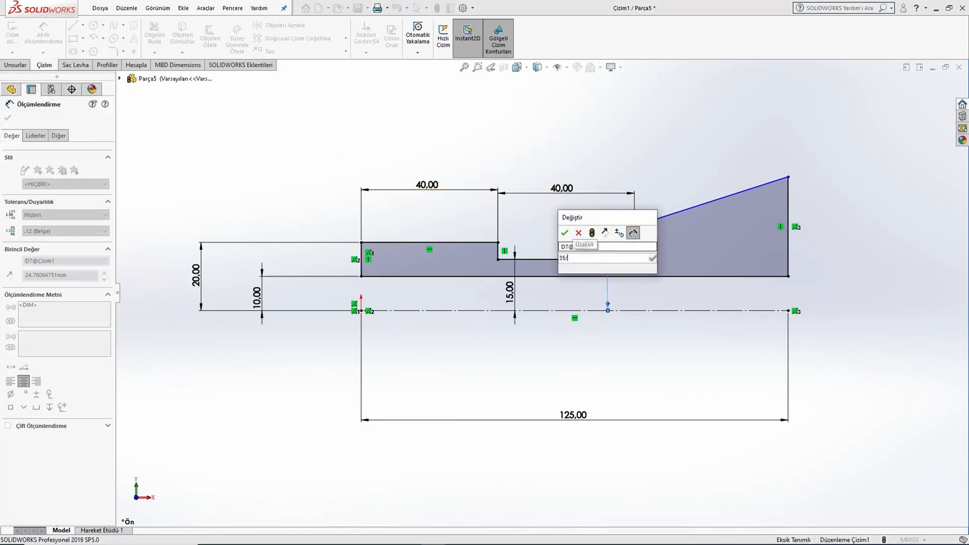
key(Return)
key(Escape)
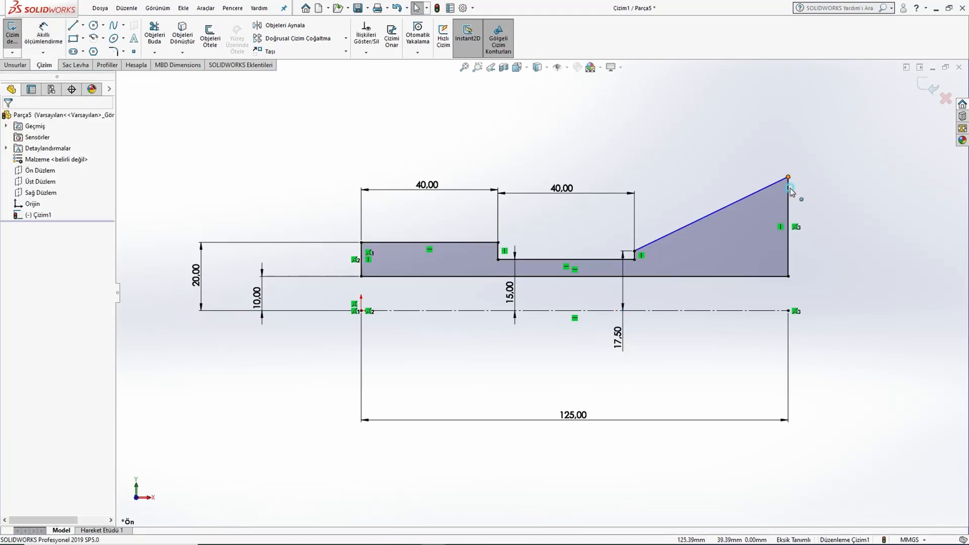
Lower the sloped edge's outer end, check the wide end's diameter in the PDF drawing and dimension that point 70/2 mm from the centerline
drag(789, 178, 789, 205)
click(759, 185)
key(alt+Tab)
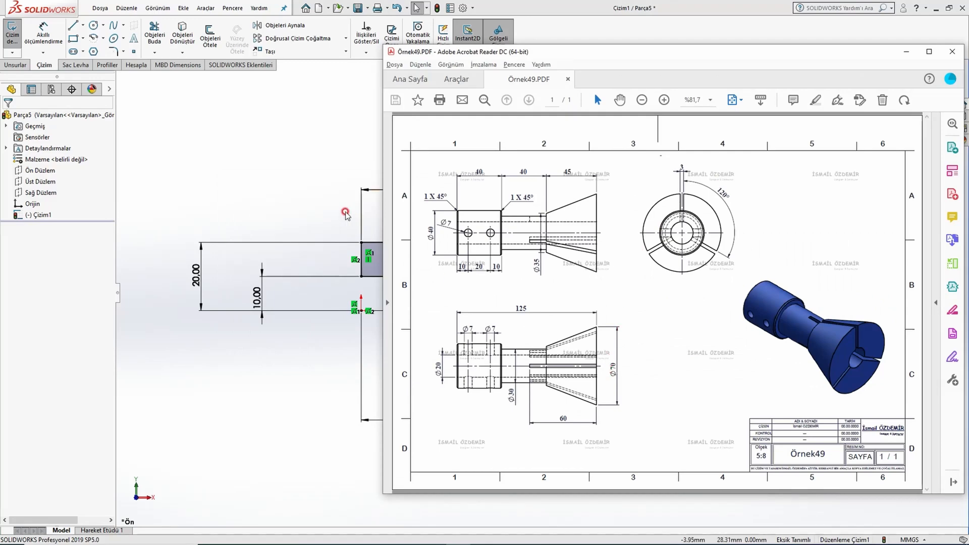
key(alt+Tab)
click(42, 35)
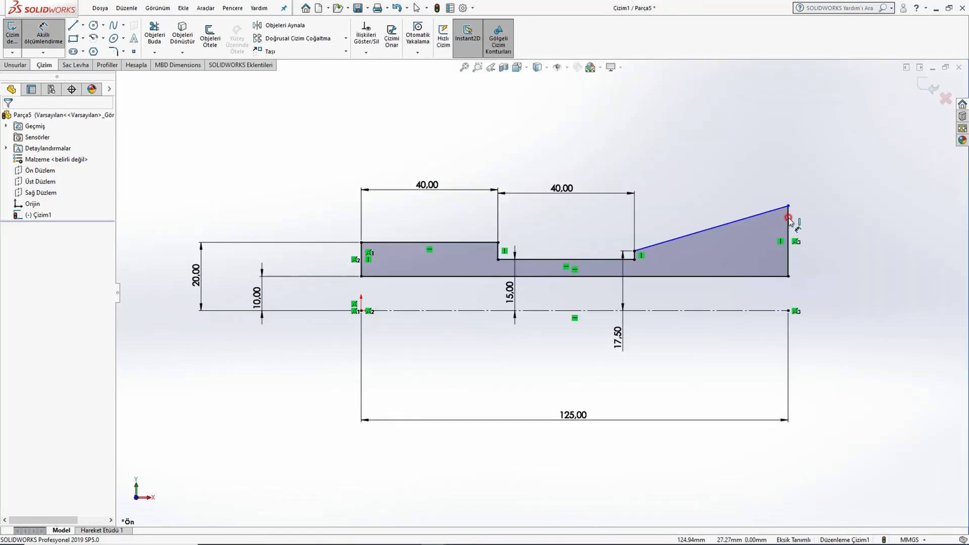
click(789, 207)
click(742, 311)
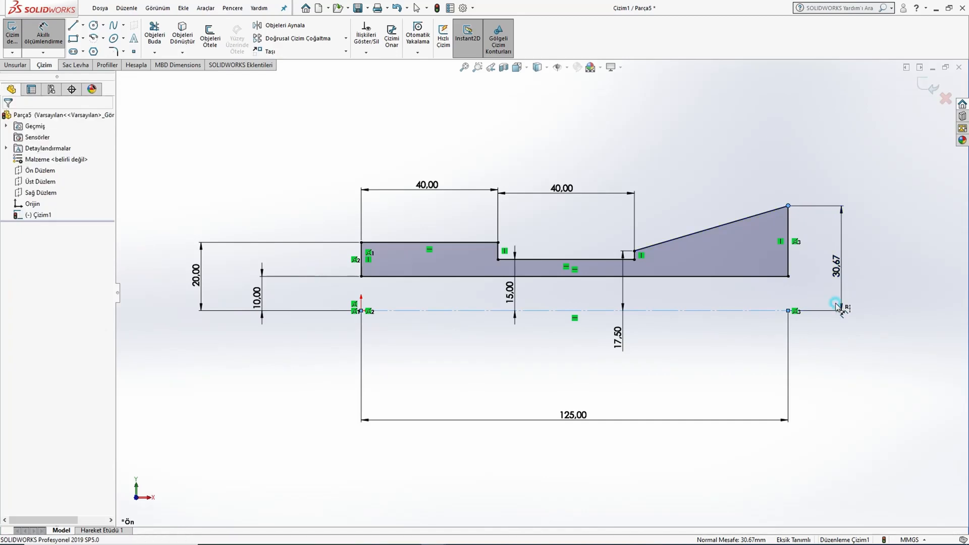
click(840, 304)
text(70/2)
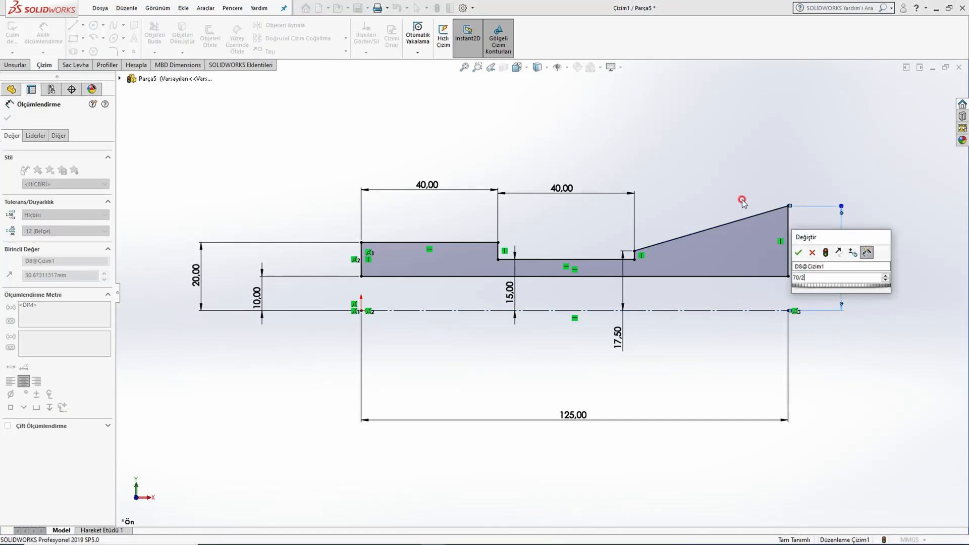
key(Return)
key(Escape)
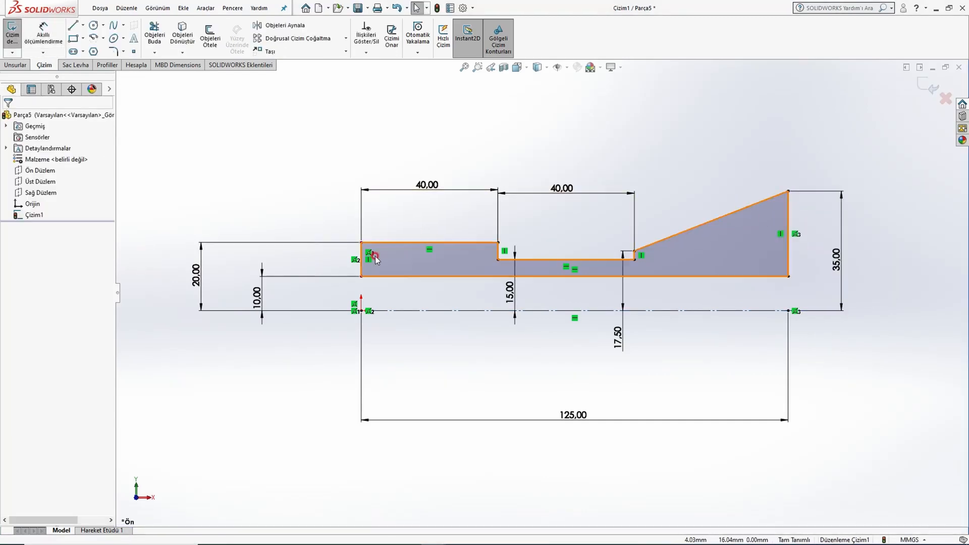
Revolve the finished profile 360° around the centerline into a solid body
click(23, 65)
click(54, 41)
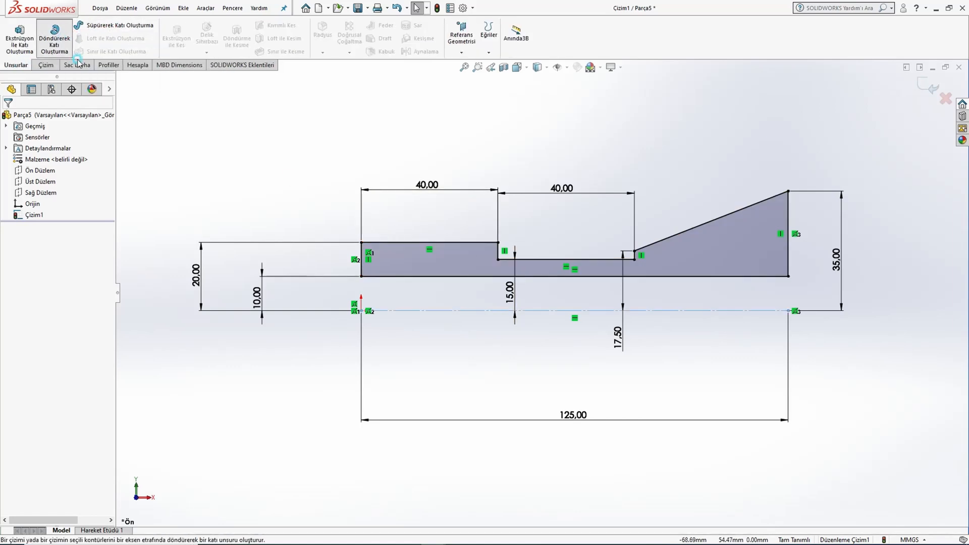
click(7, 119)
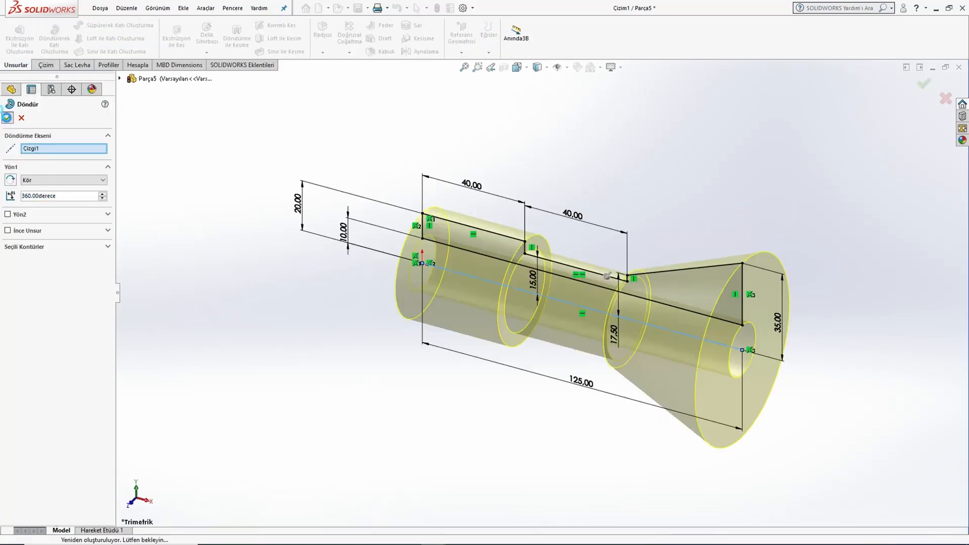
Start a sketch on the flat face of the cone's wide end and check the slot width in the PDF drawing
middle_drag(439, 233, 615, 269)
click(615, 268)
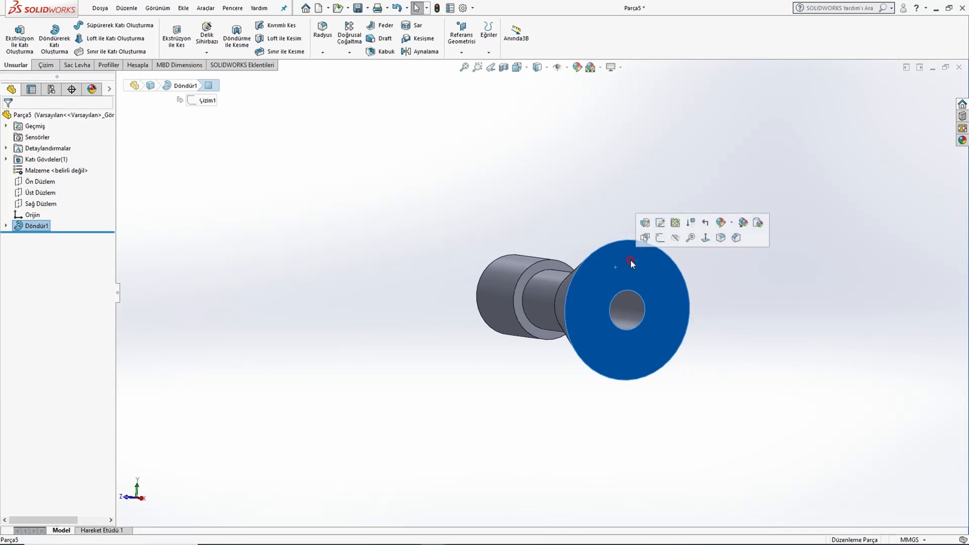
click(658, 238)
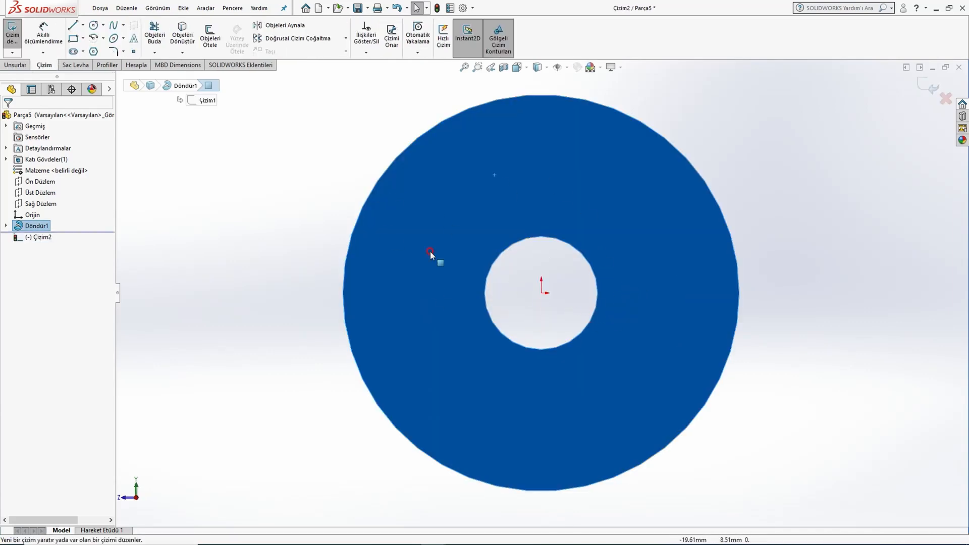
key(alt+Tab)
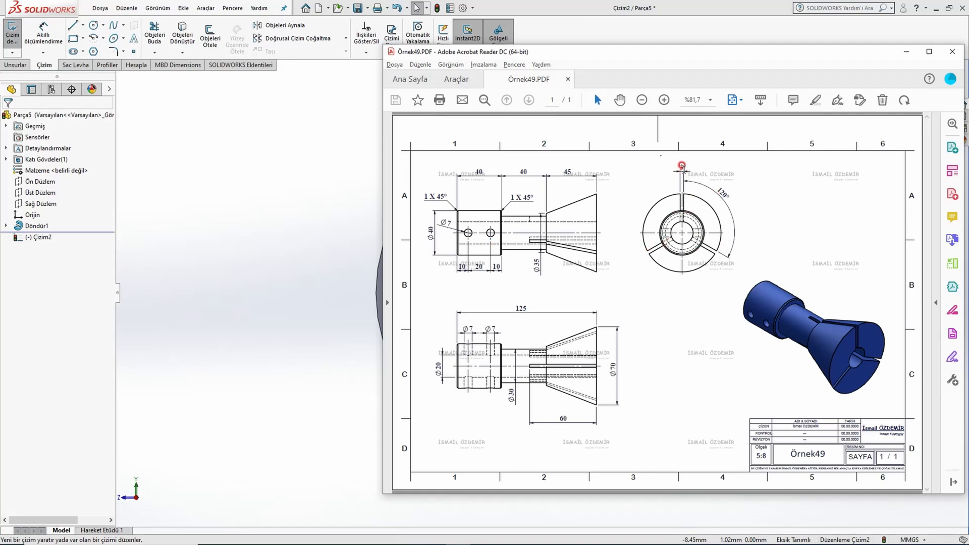
key(alt+Tab)
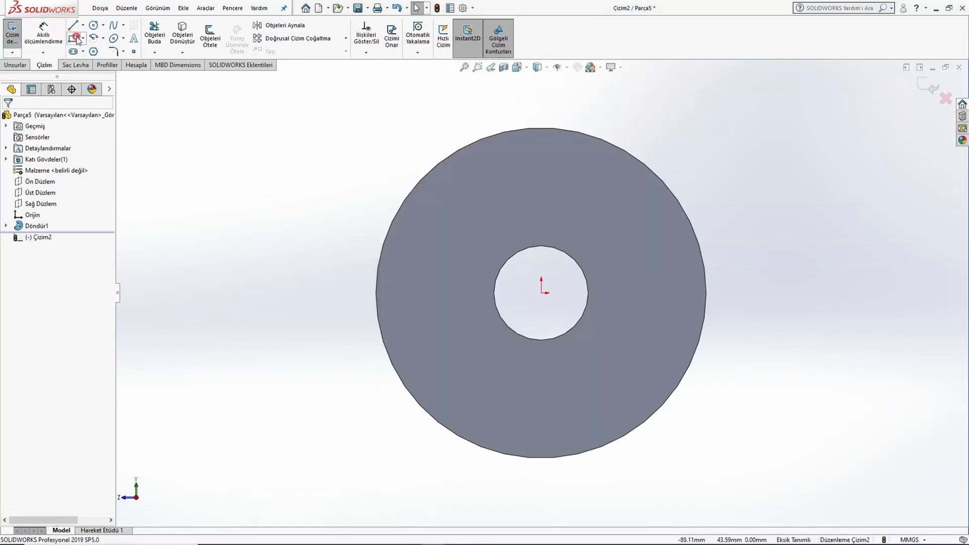
Sketch a rectangle about 15.8 mm wide above the bore, overlapping the upper rim of the wide end face
click(73, 39)
drag(505, 88, 579, 211)
key(Escape)
Make the midpoint of the rectangle's lower edge coincident with the origin and stretch its upper edge beyond the outer rim
right_click(561, 212)
click(570, 232)
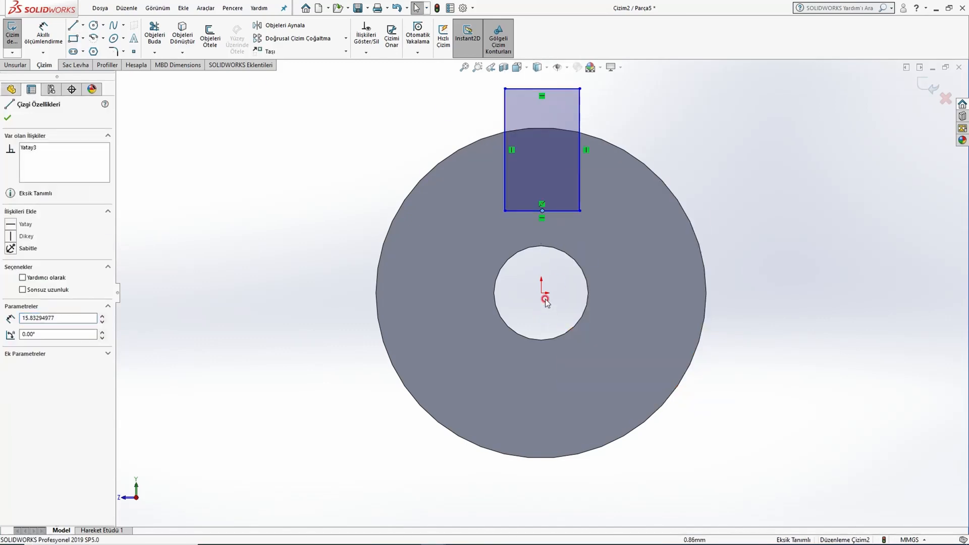
ctrl+click(543, 292)
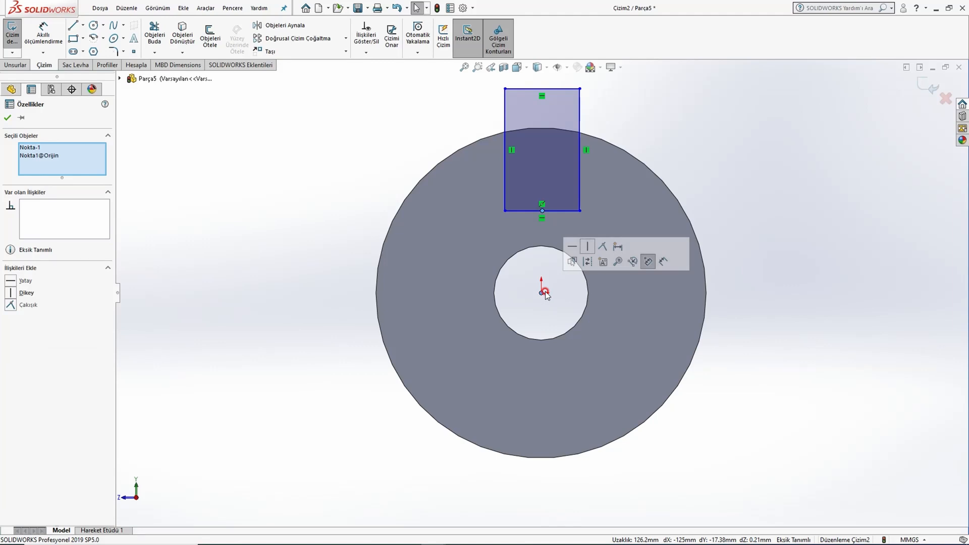
click(601, 246)
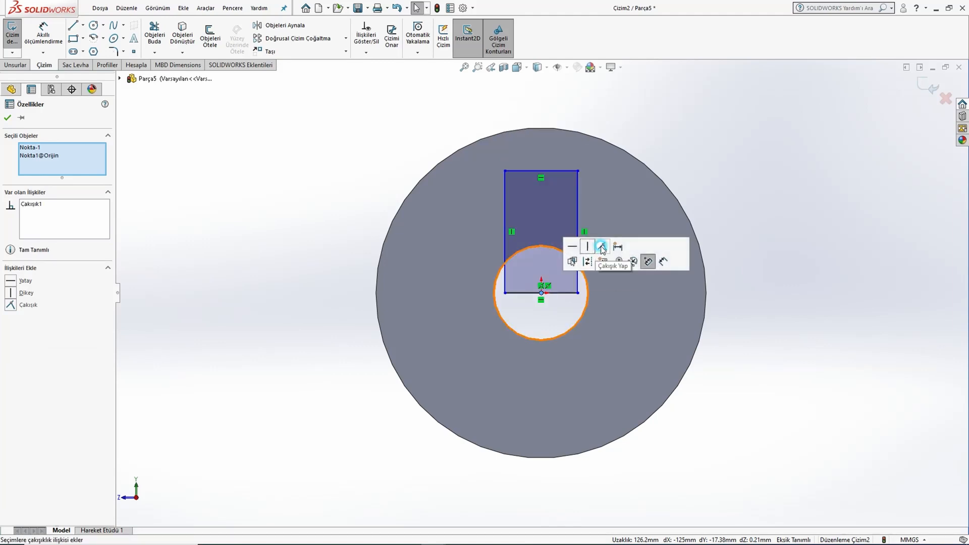
drag(548, 174, 542, 96)
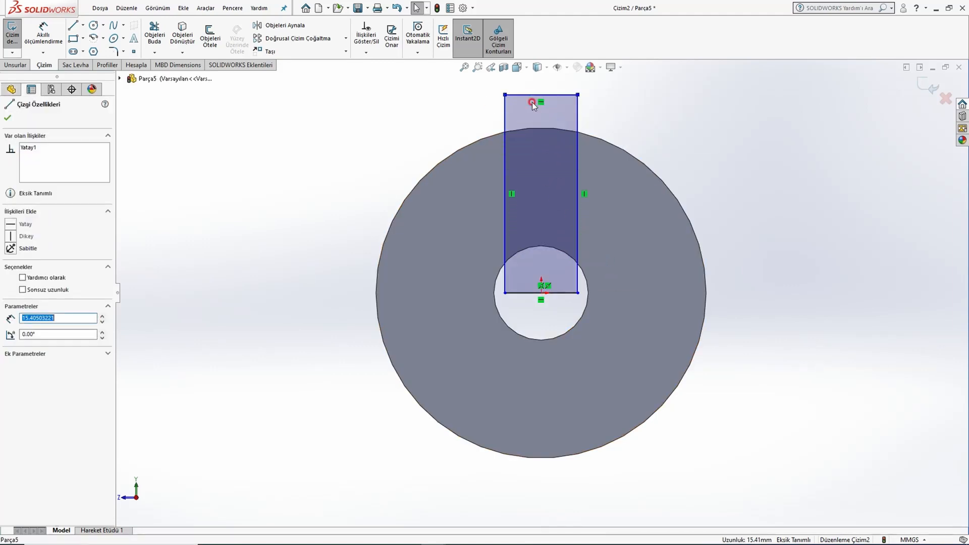
Dimension the slot rectangle's width to 3 mm
click(44, 35)
scroll(578, 175, up, 2)
scroll(577, 173, down, 2)
click(525, 157)
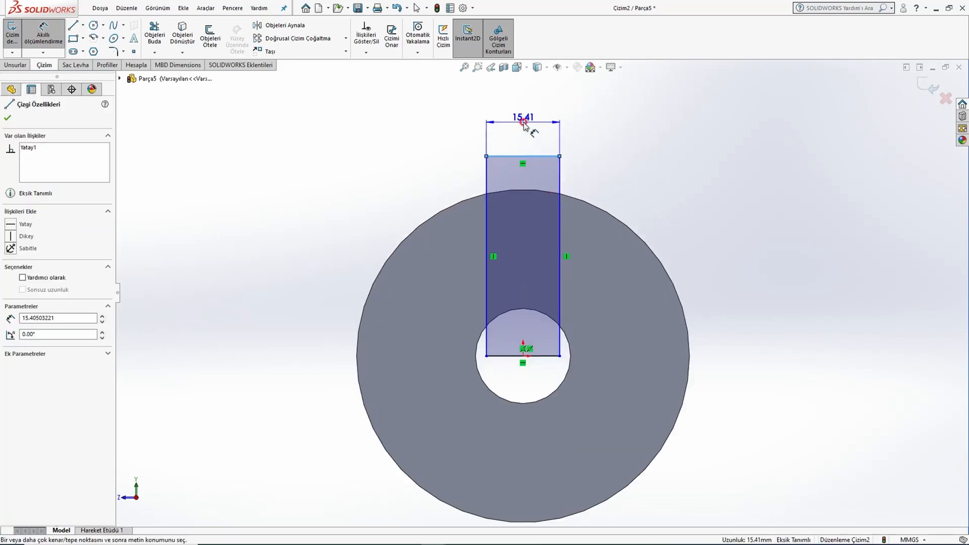
click(525, 124)
text(3)
key(Return)
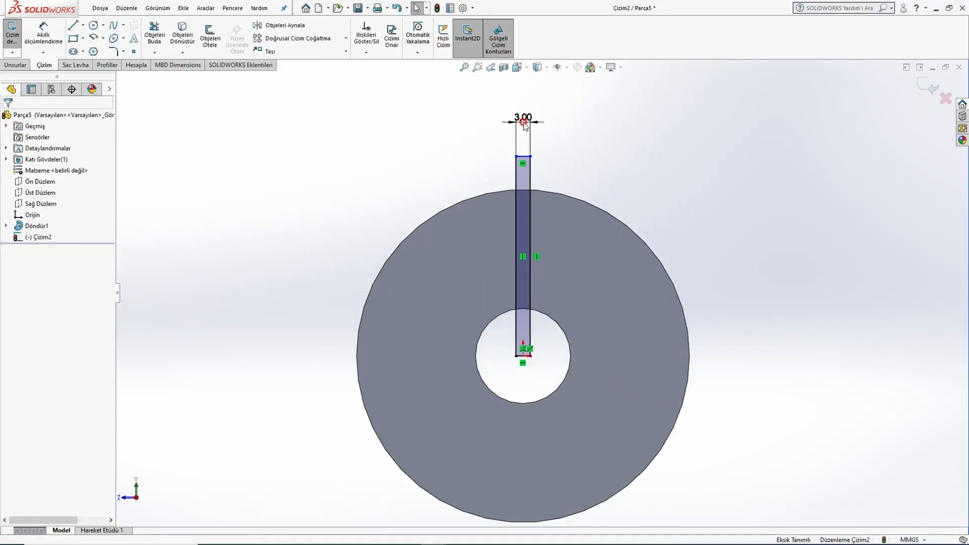
Dimension the slot rectangle's length, accepting its drawn value of about 42 mm
click(534, 169)
click(602, 218)
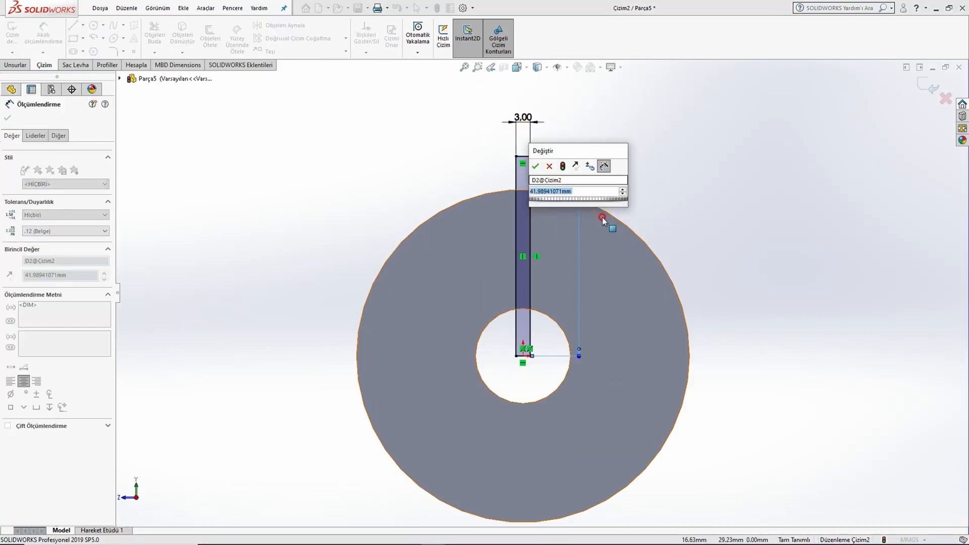
key(Return)
key(Escape)
scroll(554, 331, up, 3)
scroll(520, 349, down, 2)
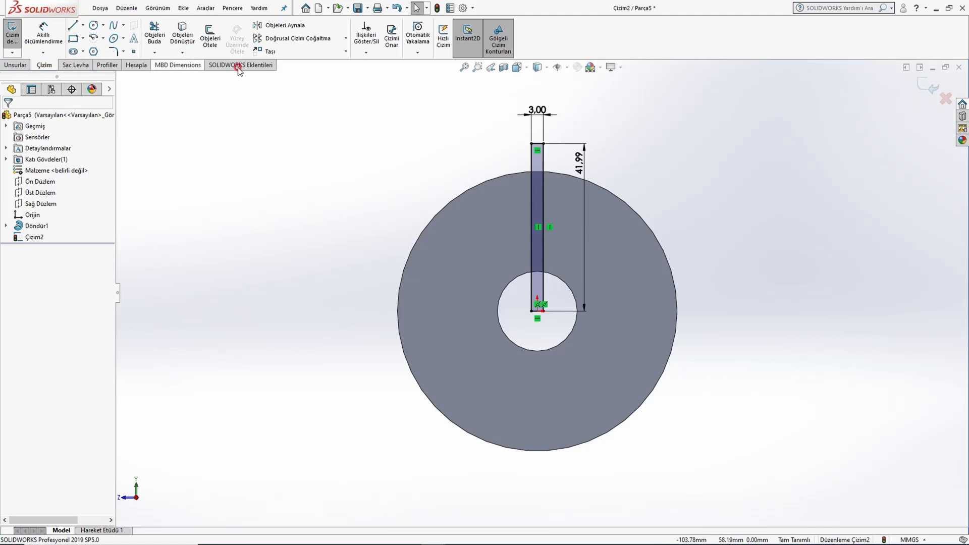
Circular-pattern the slot rectangle's four lines about the origin as 3 equally spaced instances over 360 degrees
click(346, 38)
click(302, 64)
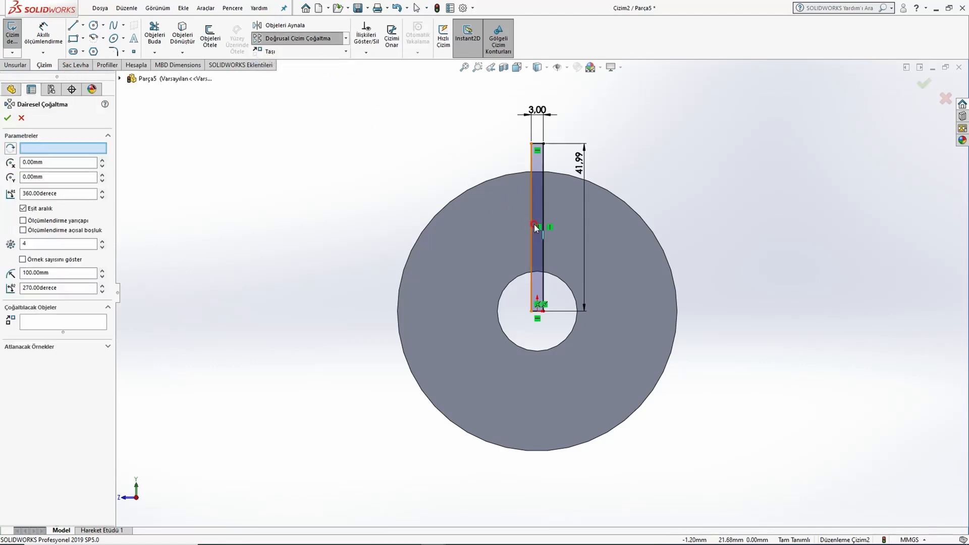
click(542, 202)
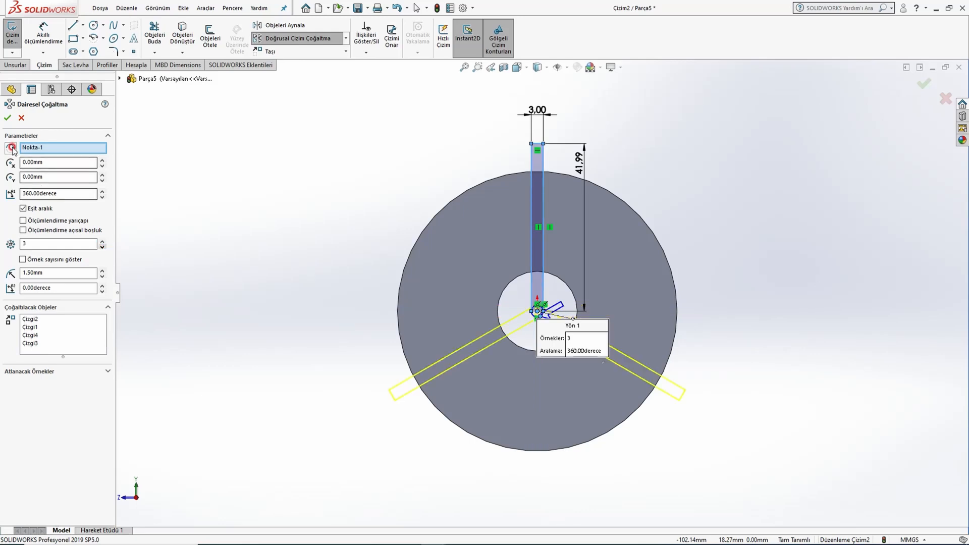
click(8, 117)
mouse_move(507, 333)
mouse_down()
mouse_move(434, 339)
mouse_move(459, 336)
mouse_move(455, 315)
mouse_move(513, 322)
mouse_move(476, 353)
mouse_move(538, 312)
mouse_up()
key(Escape)
Measure the angle between the vertical slot's edge and the neighbouring patterned slot's edge without placing a dimension
scroll(602, 347, up, 1)
scroll(602, 347, down, 1)
right_drag(601, 347, 592, 331)
click(591, 333)
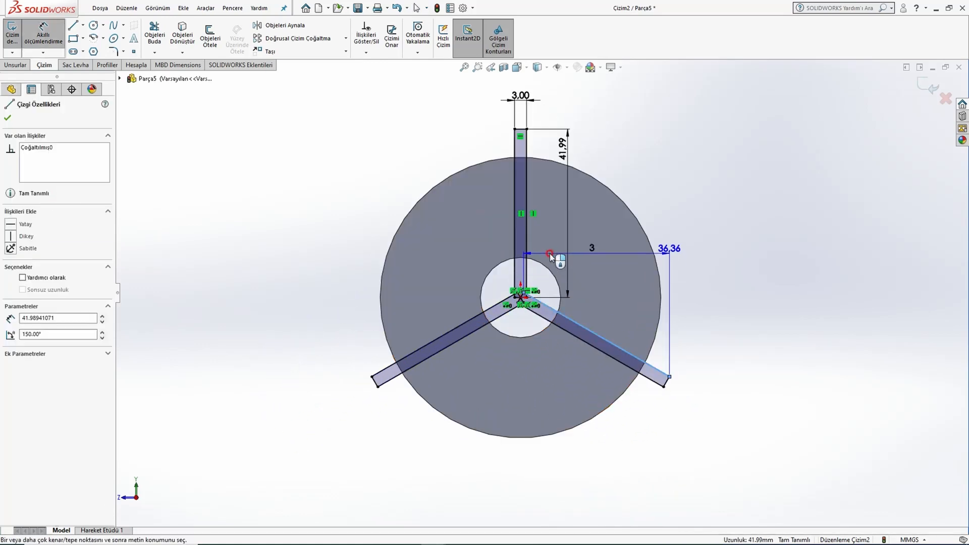
click(526, 245)
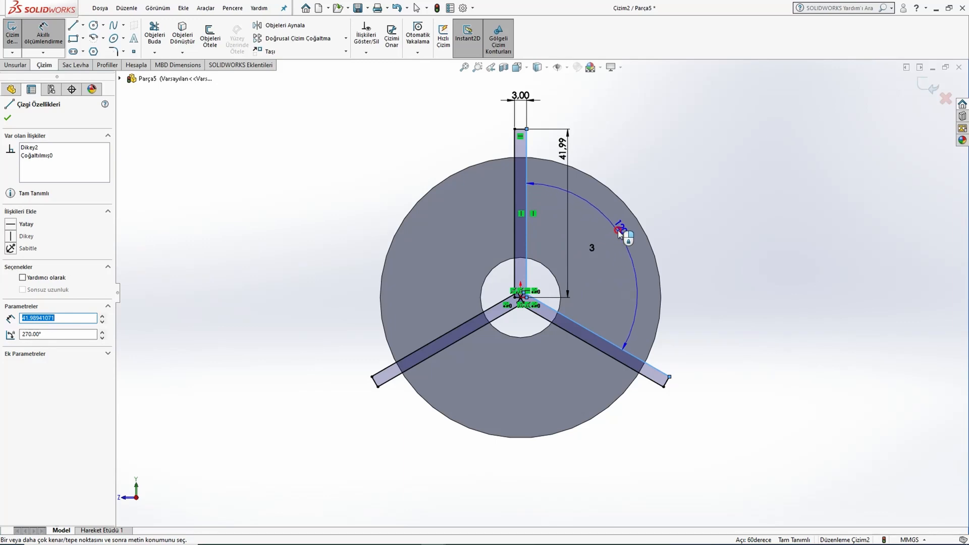
key(Escape)
key(Escape)
scroll(576, 306, up, 2)
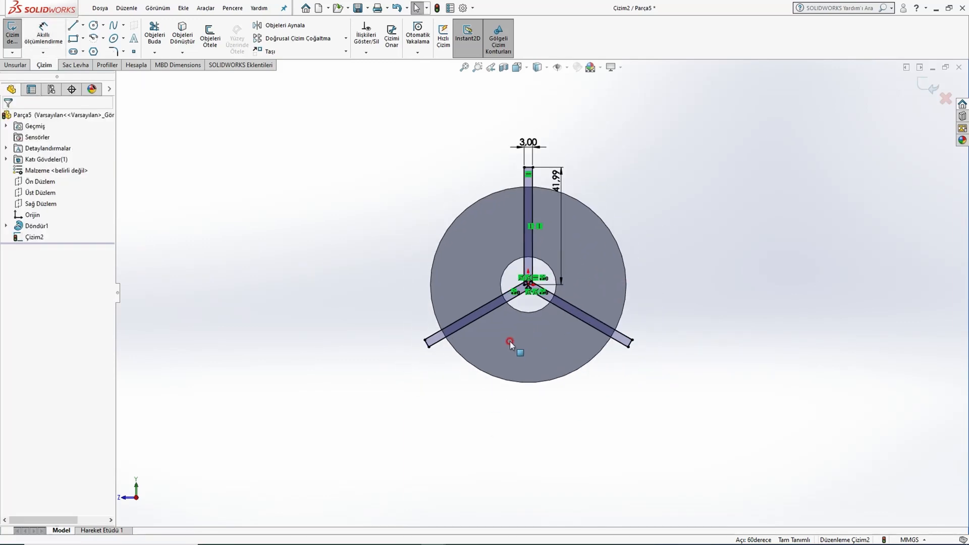
Check the slot depth in the PDF drawing and start an extruded cut using the three slot regions on the end face as contours
key(alt+Tab)
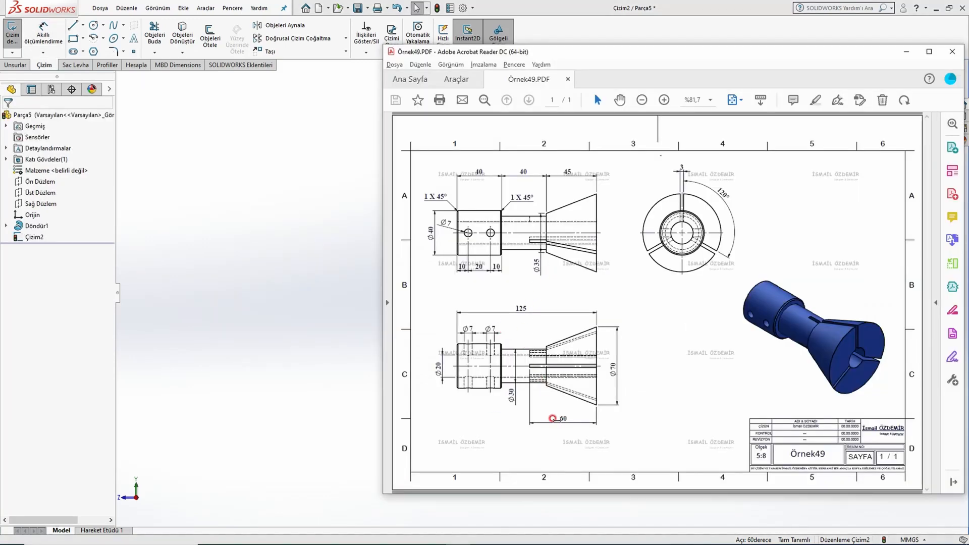
click(316, 227)
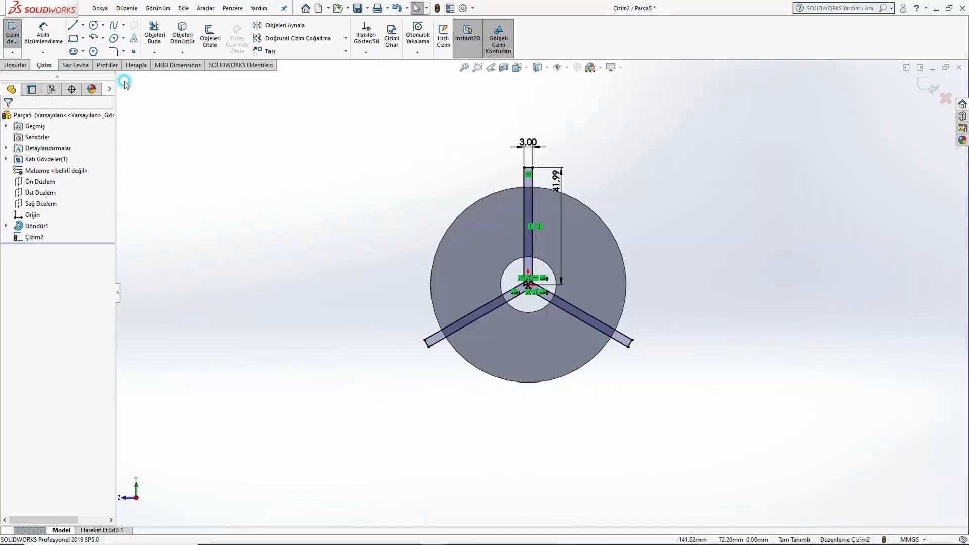
click(16, 65)
click(173, 51)
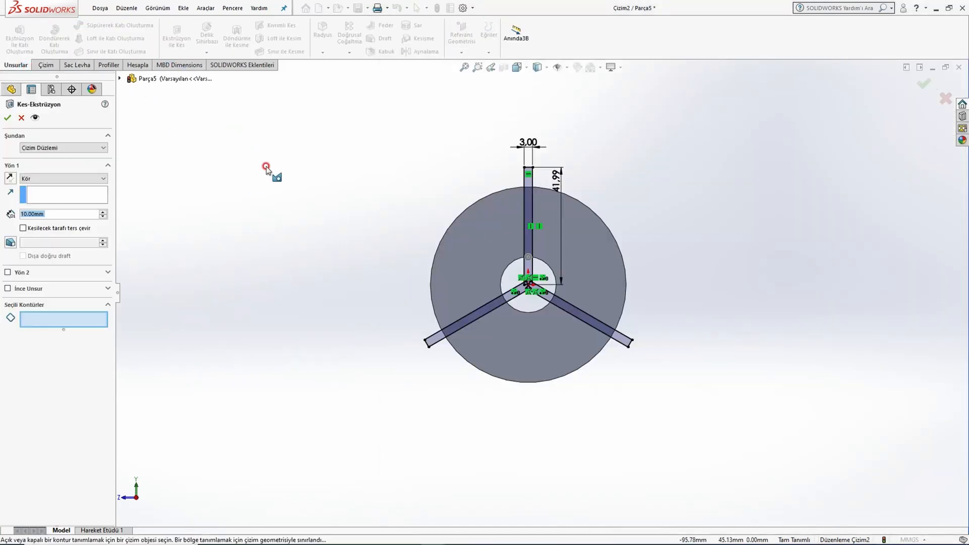
scroll(629, 320, down, 3)
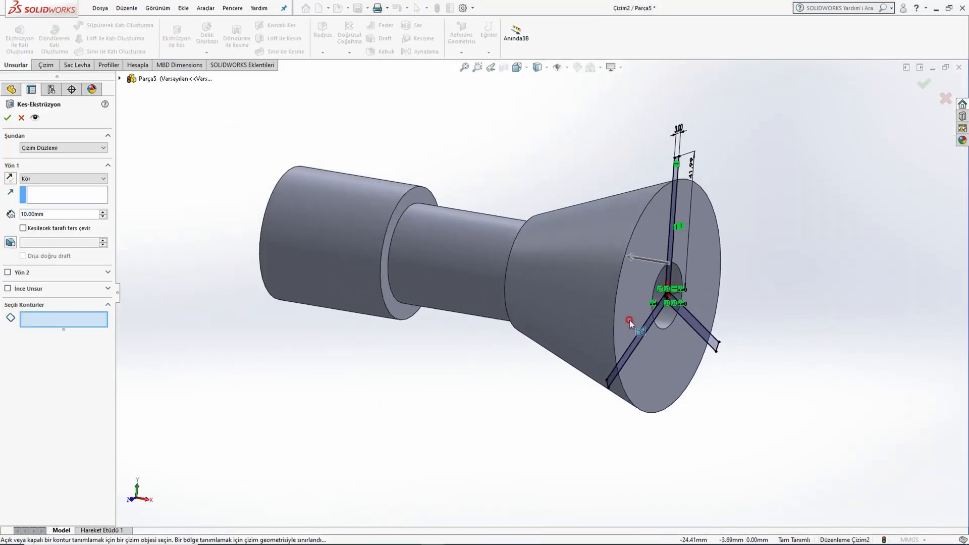
click(600, 335)
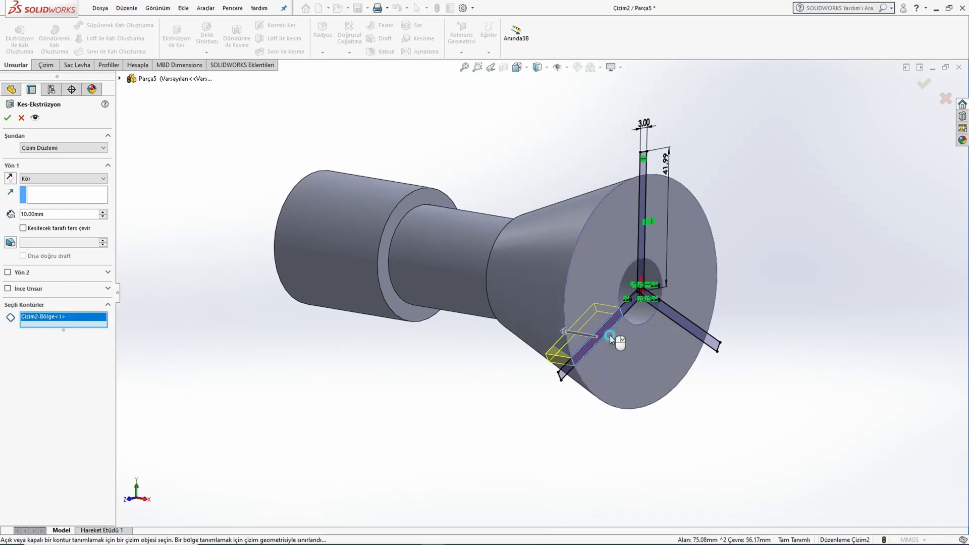
scroll(685, 328, down, 5)
click(677, 322)
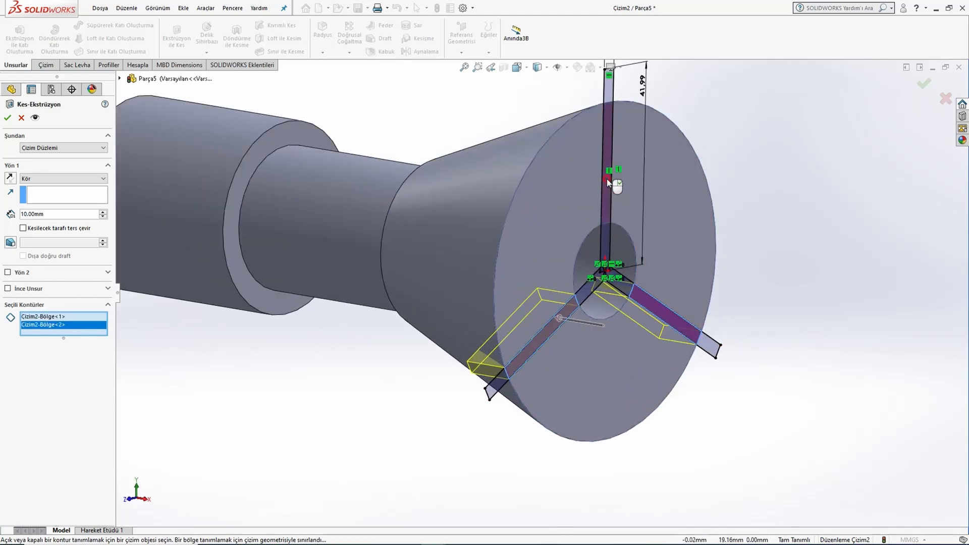
click(608, 183)
scroll(599, 222, up, 3)
middle_drag(583, 263, 277, 292)
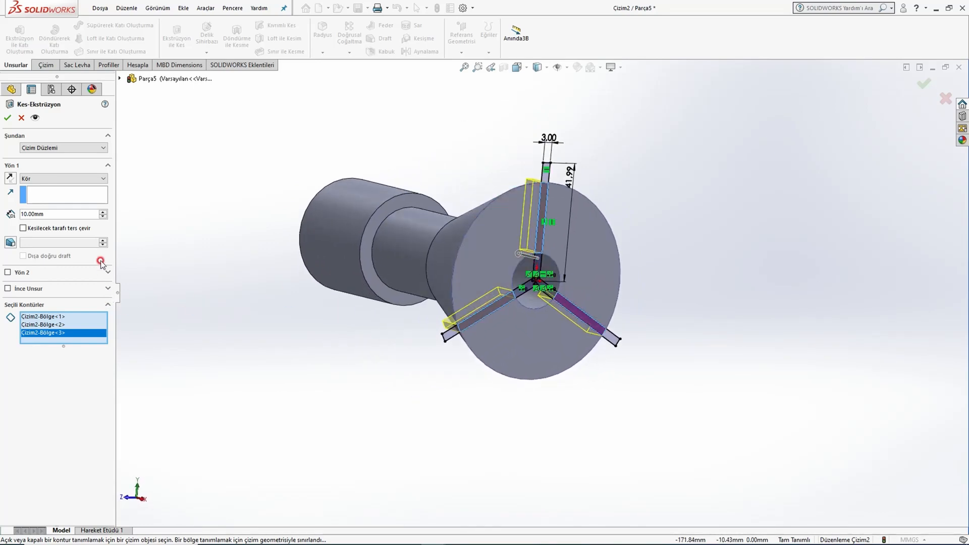
Set the slots' blind cut depth to 60 mm and complete the extruded cut
click(104, 211)
click(103, 211)
click(103, 212)
click(104, 211)
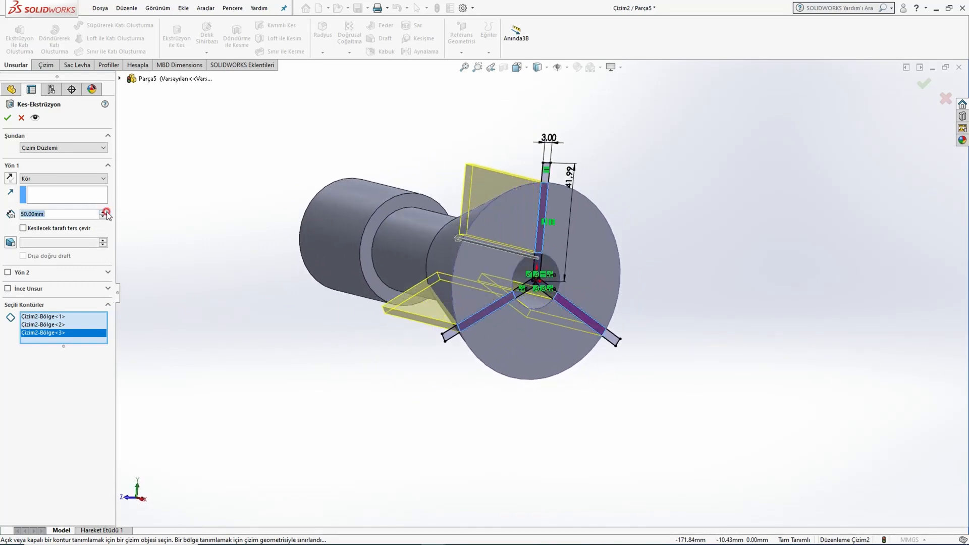
click(104, 211)
middle_drag(358, 306, 356, 301)
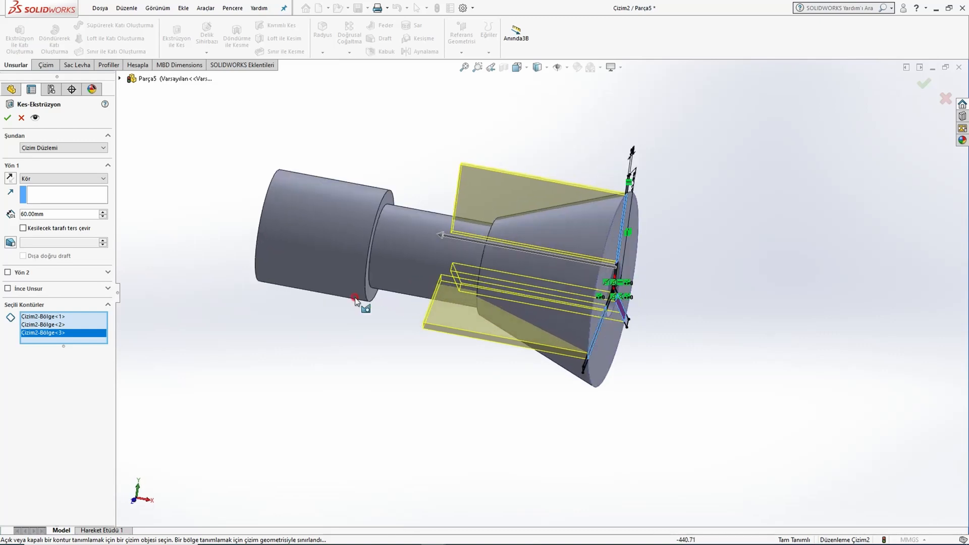
click(7, 118)
Check the cross holes in the PDF drawing and start a sketch on the Front Plane (Ön Düzlem)
middle_drag(477, 292, 491, 344)
key(ctrl+1)
key(ctrl+7)
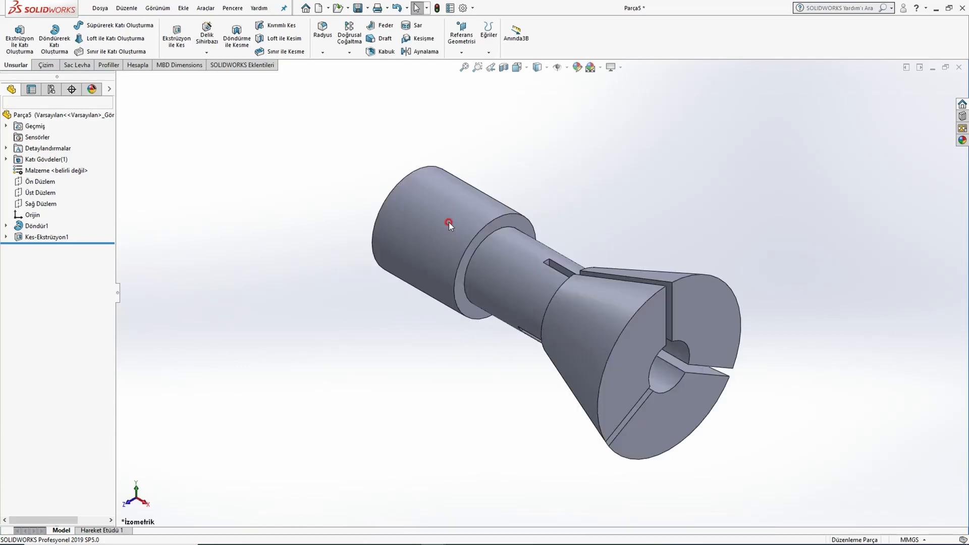
key(alt+Tab)
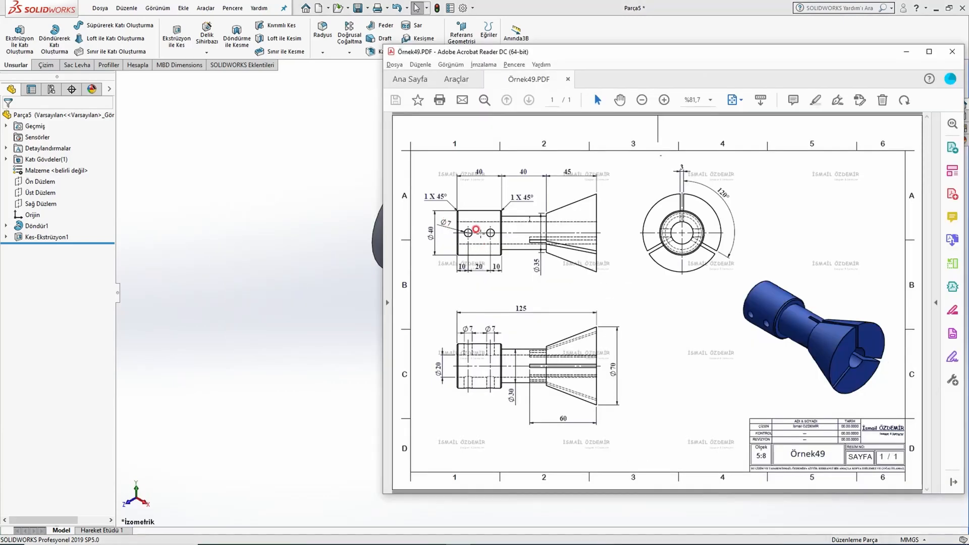
click(294, 252)
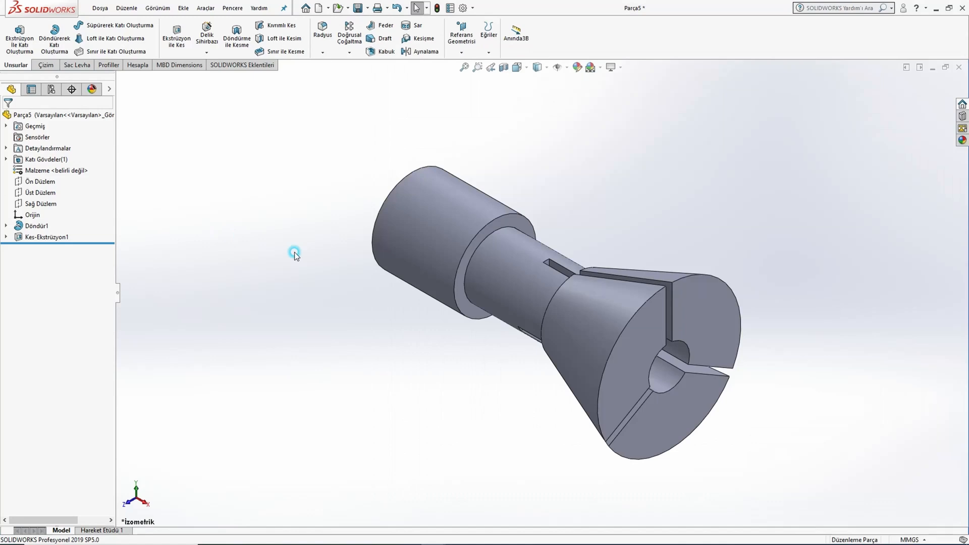
click(31, 183)
click(38, 168)
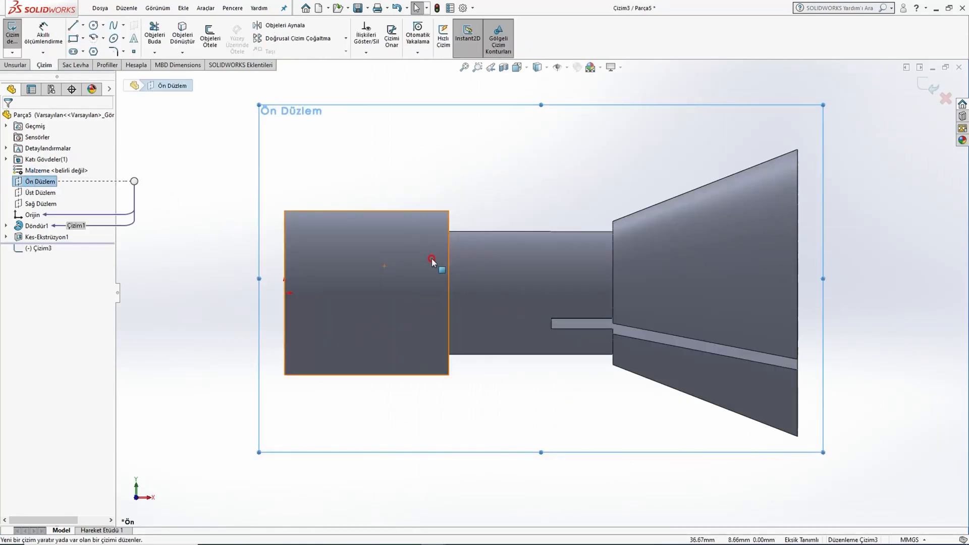
Sketch two circles above the axis of the 40 mm cylinder, centres about 17.5 mm apart, the first about 8.4 mm in diameter
click(92, 25)
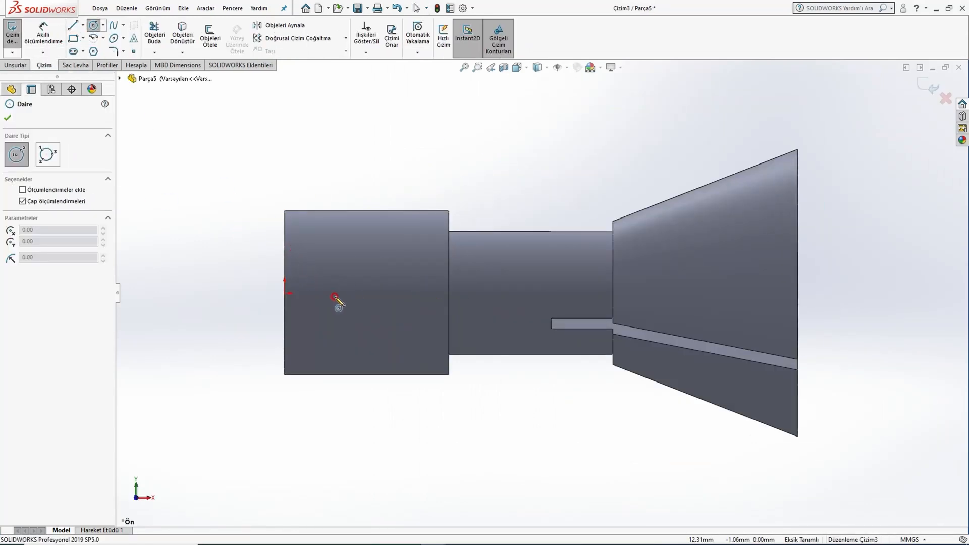
click(335, 258)
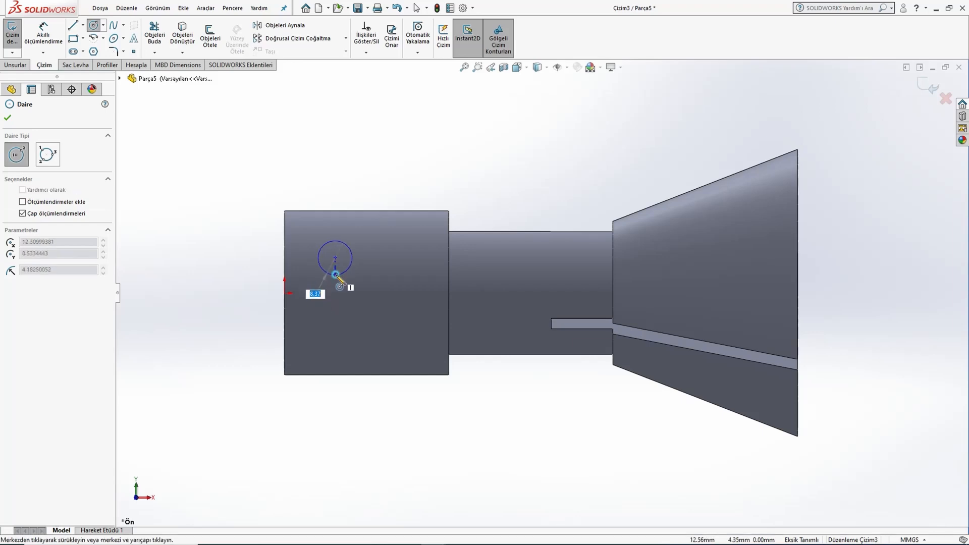
click(335, 275)
click(407, 258)
click(407, 284)
key(Escape)
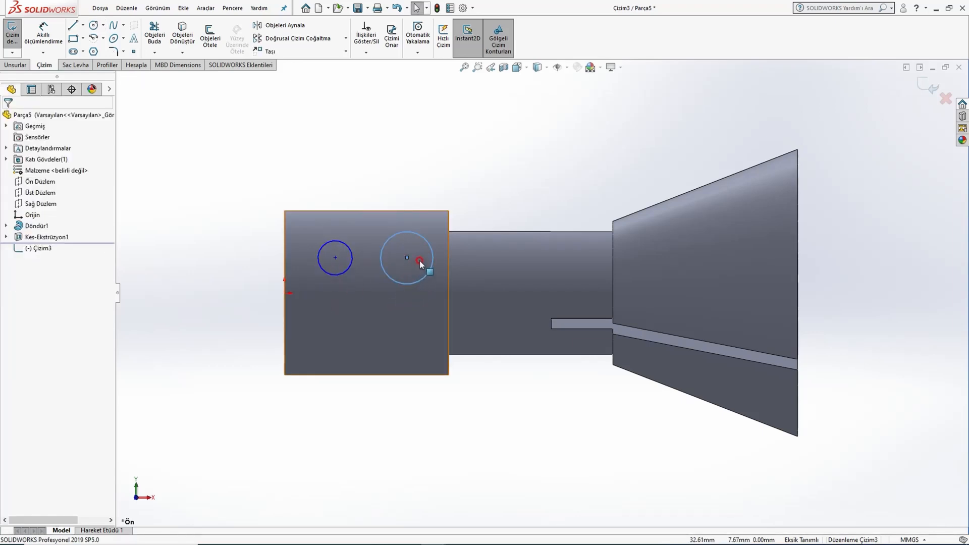
Make the two circles equal in size
click(425, 246)
ctrl+click(352, 253)
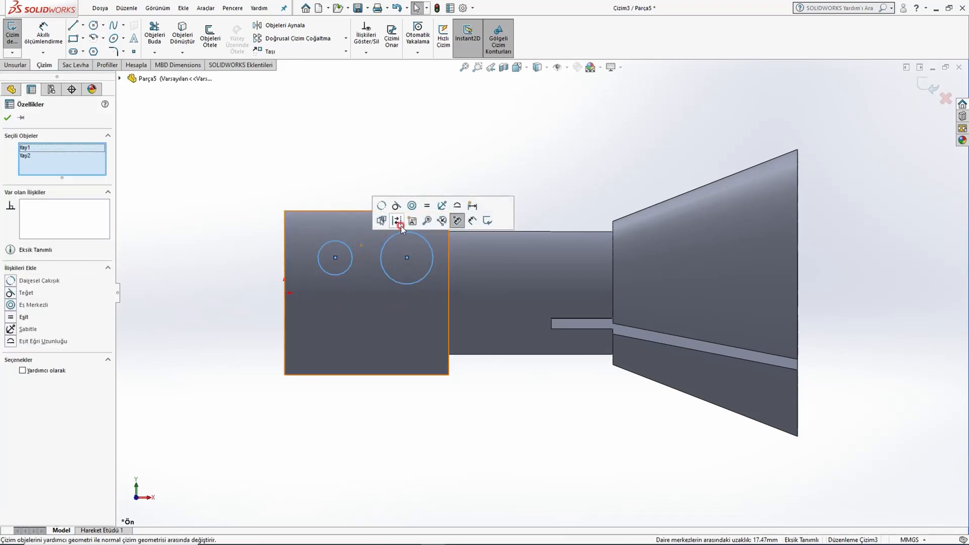
click(425, 208)
click(335, 164)
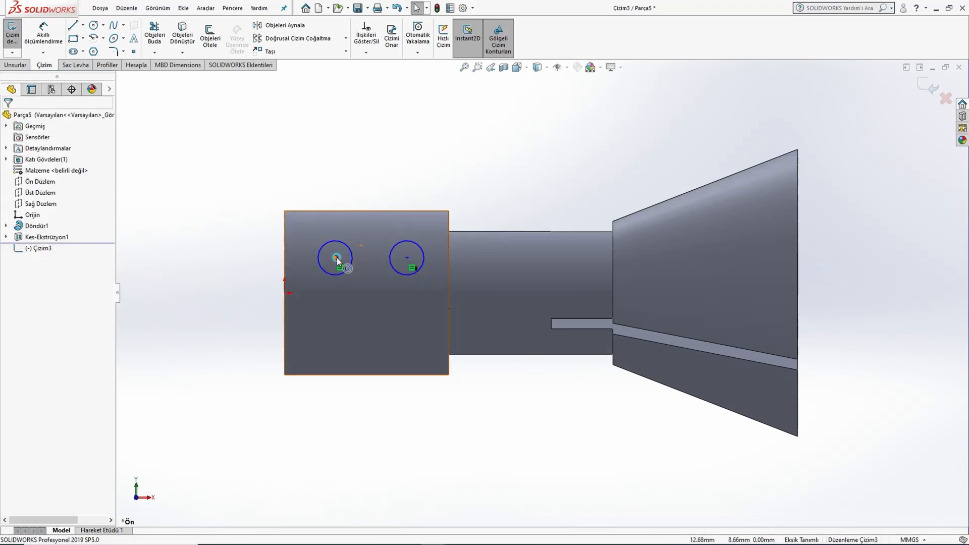
Align both circle centres horizontally with the origin and shift the first circle slightly along the axis
click(336, 258)
ctrl+click(407, 258)
ctrl+click(286, 293)
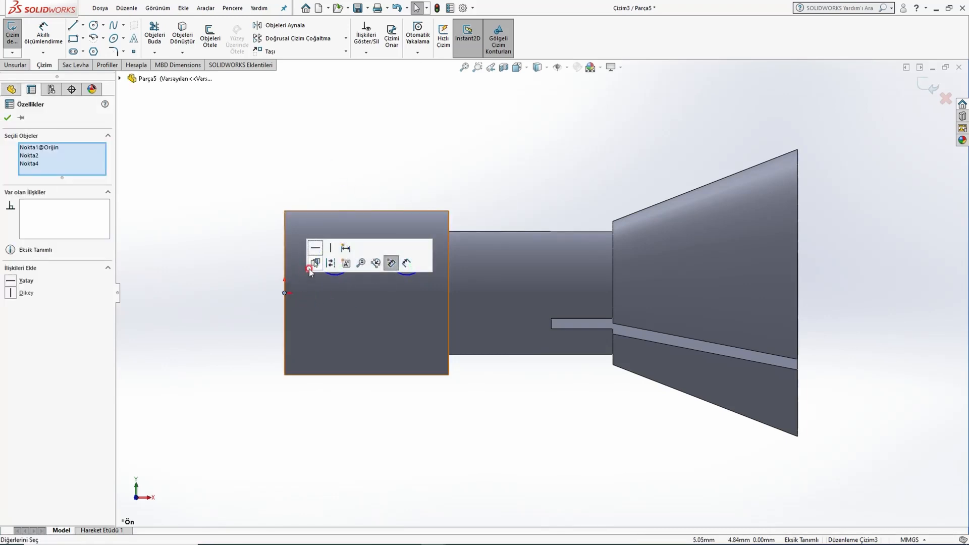
click(315, 248)
click(294, 179)
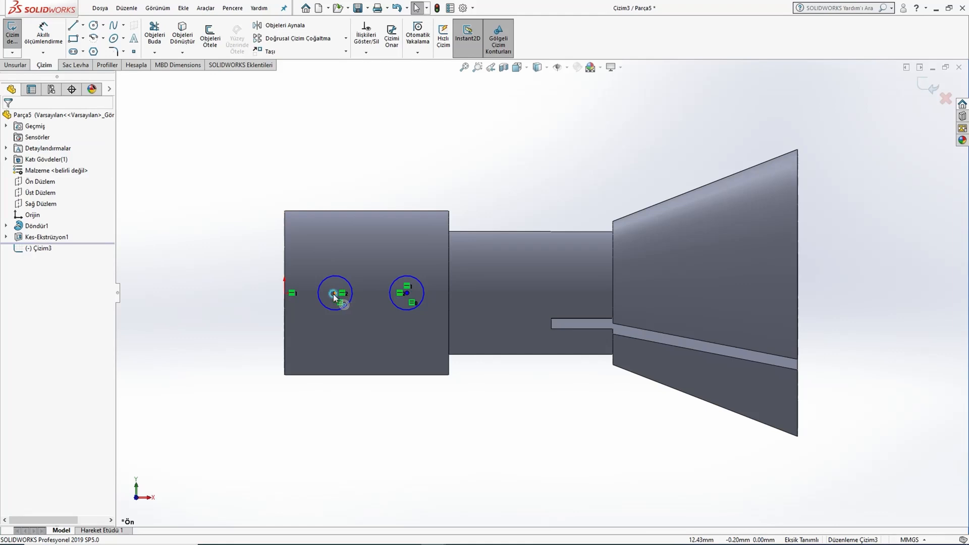
drag(333, 294, 310, 292)
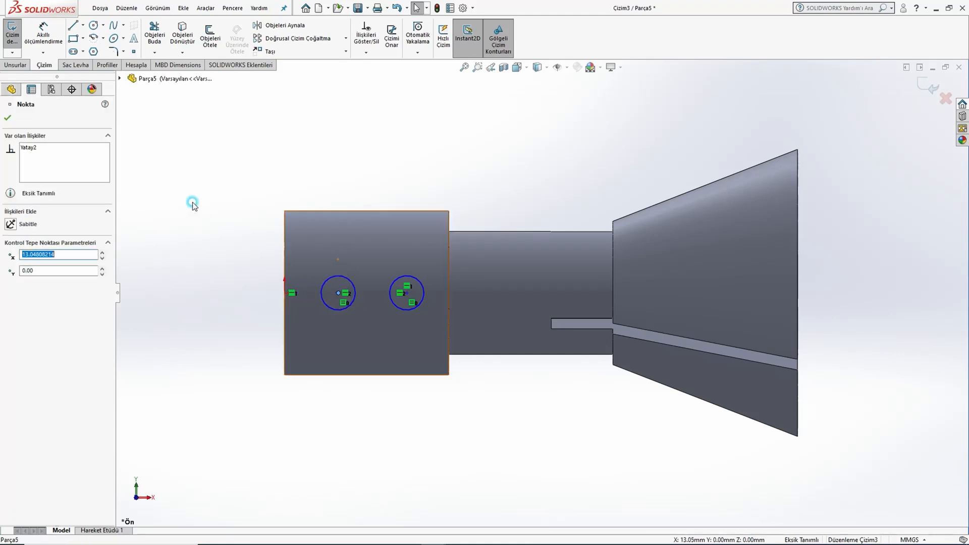
click(190, 201)
Check the hole dimensions in the PDF drawing and dimension the first circle's diameter to 7 mm
key(alt+Tab)
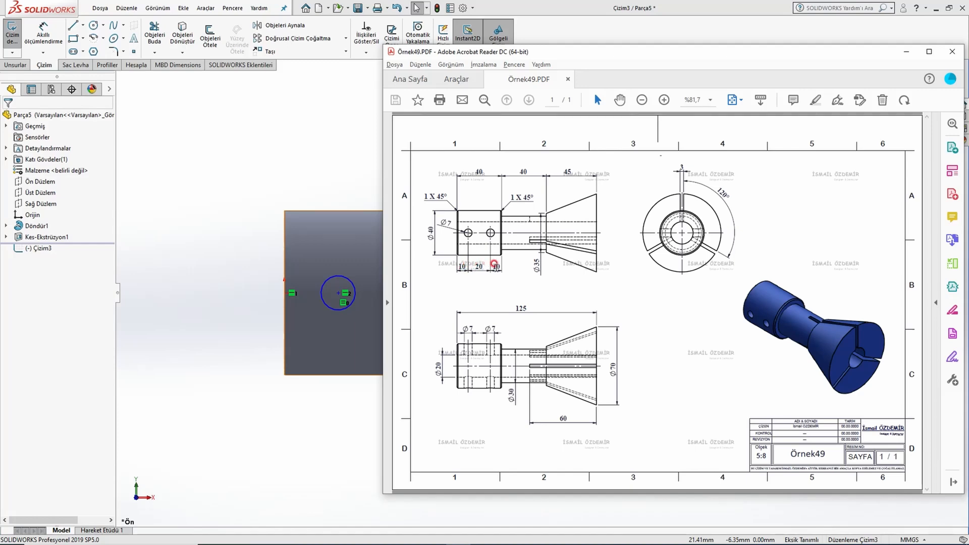
click(232, 180)
click(51, 40)
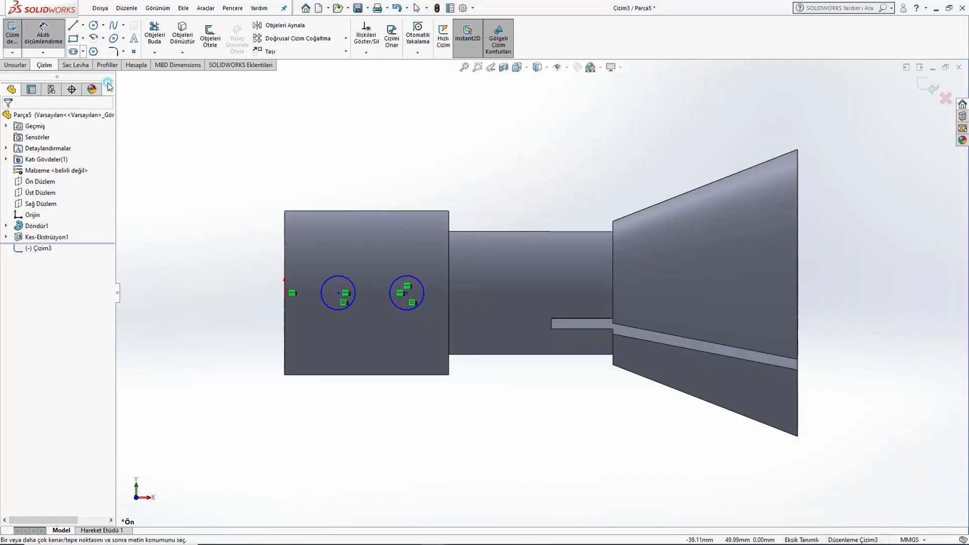
click(325, 283)
click(237, 229)
text(7)
key(Return)
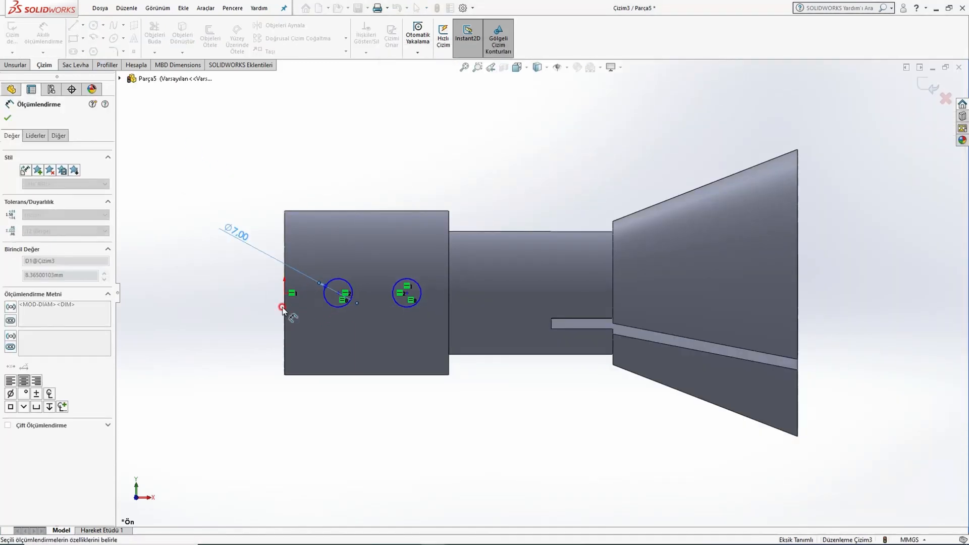
Dimension the first circle's centre 10 mm from the cylinder's free end edge
click(331, 306)
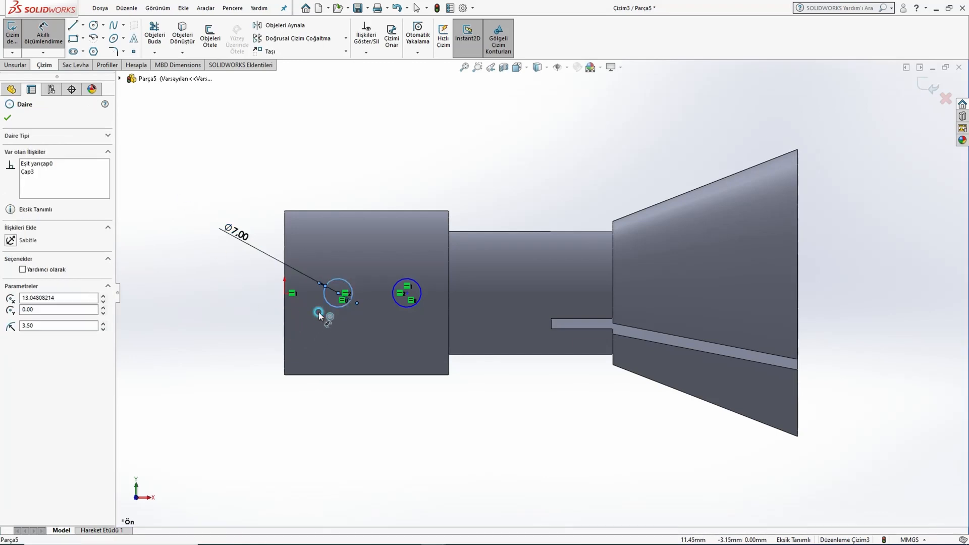
click(286, 318)
click(309, 419)
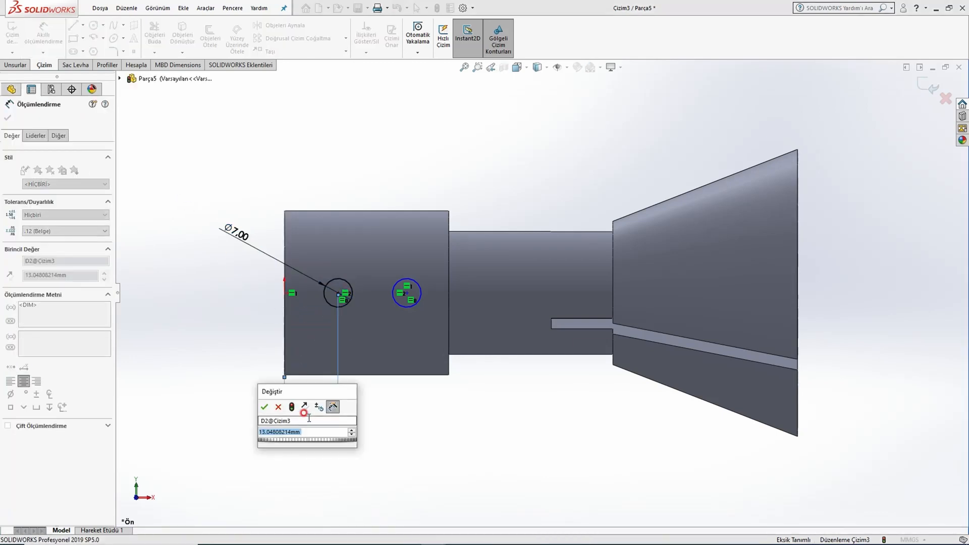
text(10)
key(Return)
Dimension the centre distance between the two circles to 20 mm
click(338, 287)
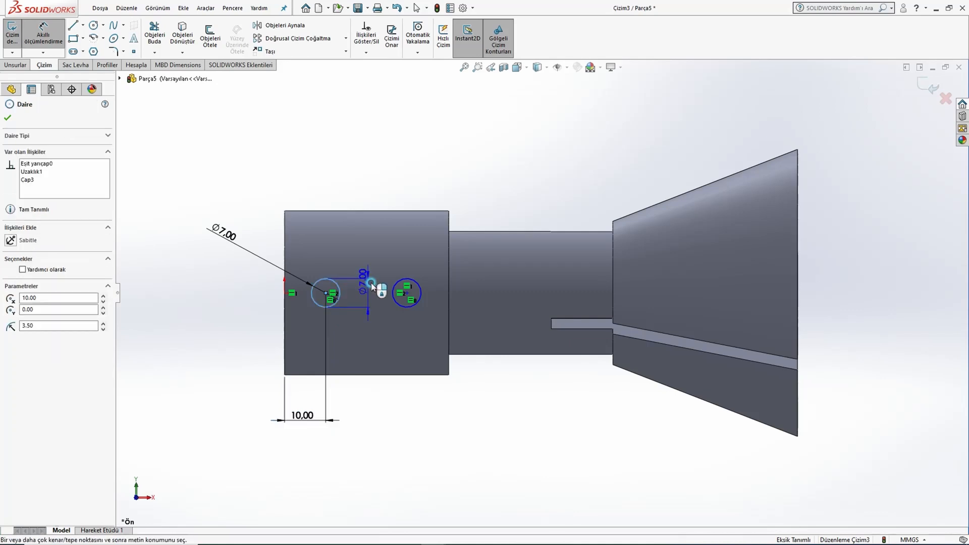
click(394, 282)
click(366, 174)
text(20)
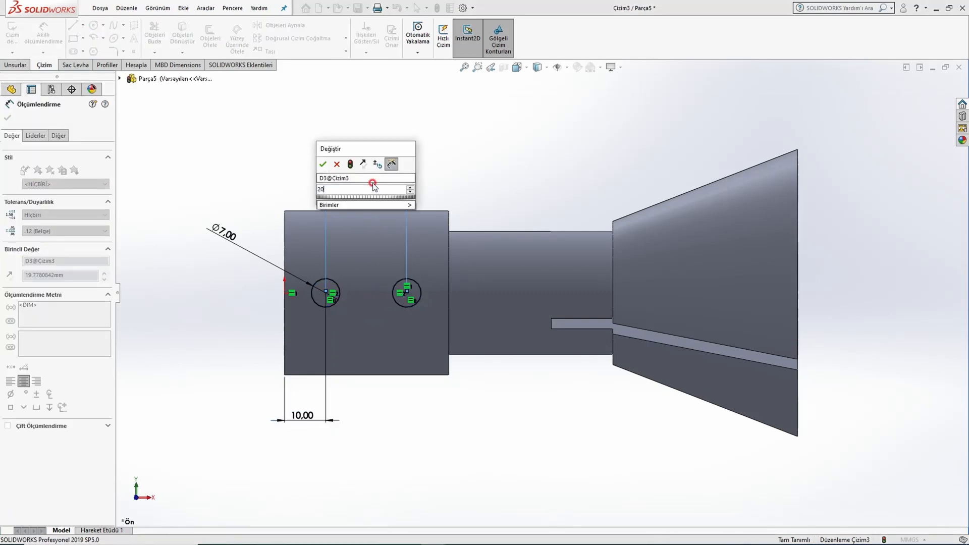
key(Return)
key(Escape)
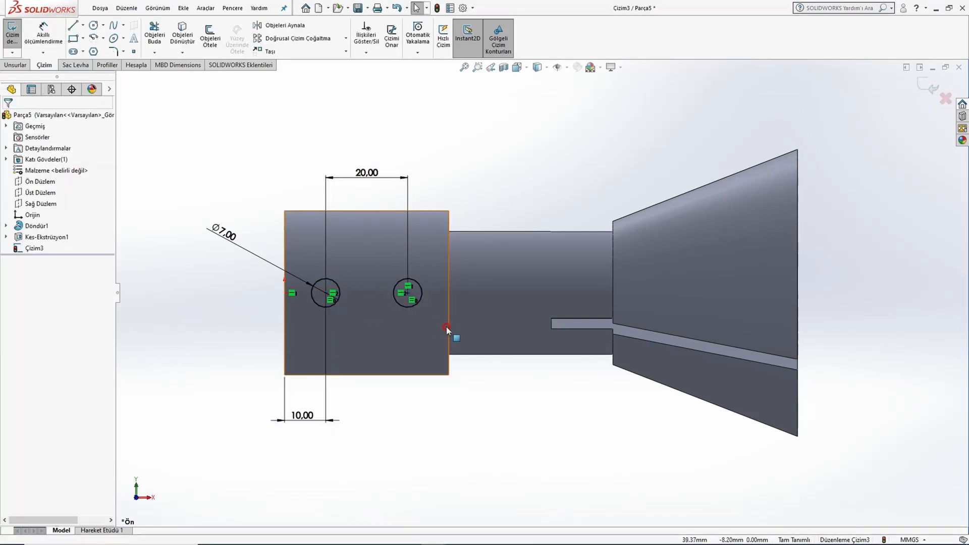
Cut-extrude both 7 mm circles through the whole cylinder using Through All in both directions
click(15, 65)
click(177, 35)
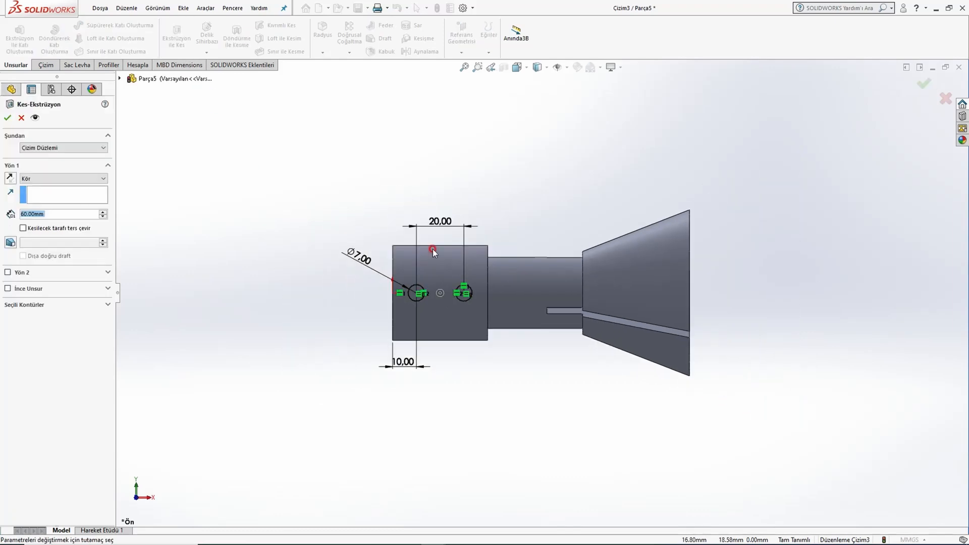
click(84, 182)
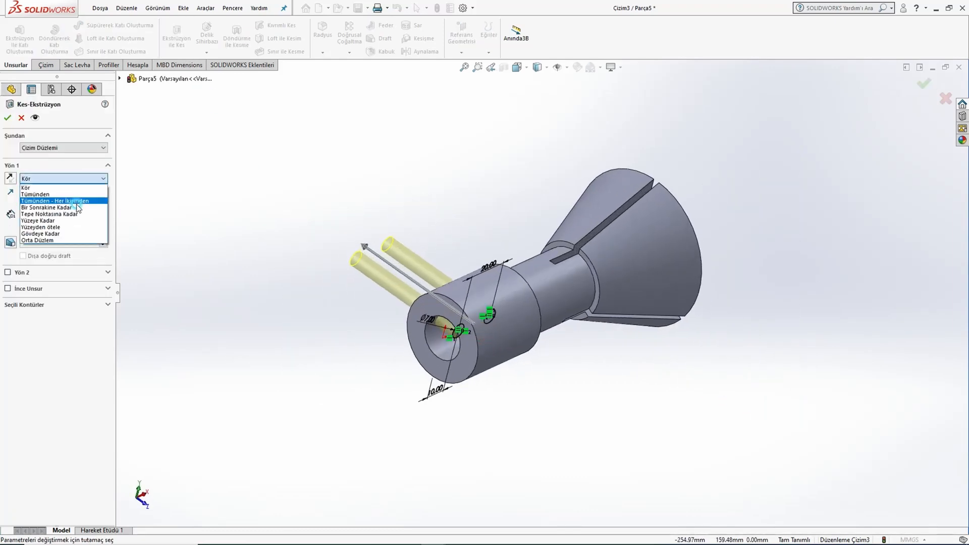
click(78, 201)
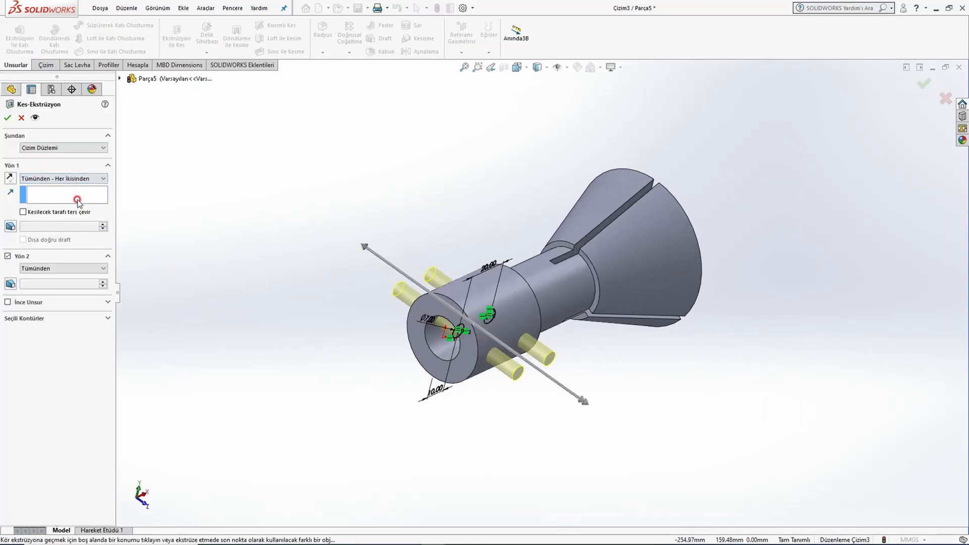
click(8, 119)
middle_drag(534, 372, 452, 307)
key(ctrl+1)
Switch to the Örnek49 PDF drawing and check the chamfer callouts at both ends of the cylinder
key(alt+Tab)
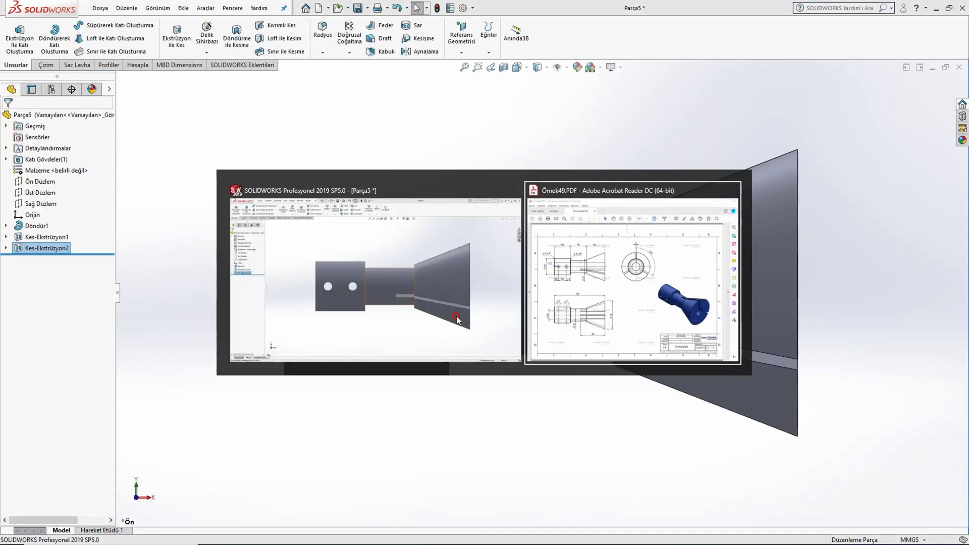
drag(427, 195, 449, 199)
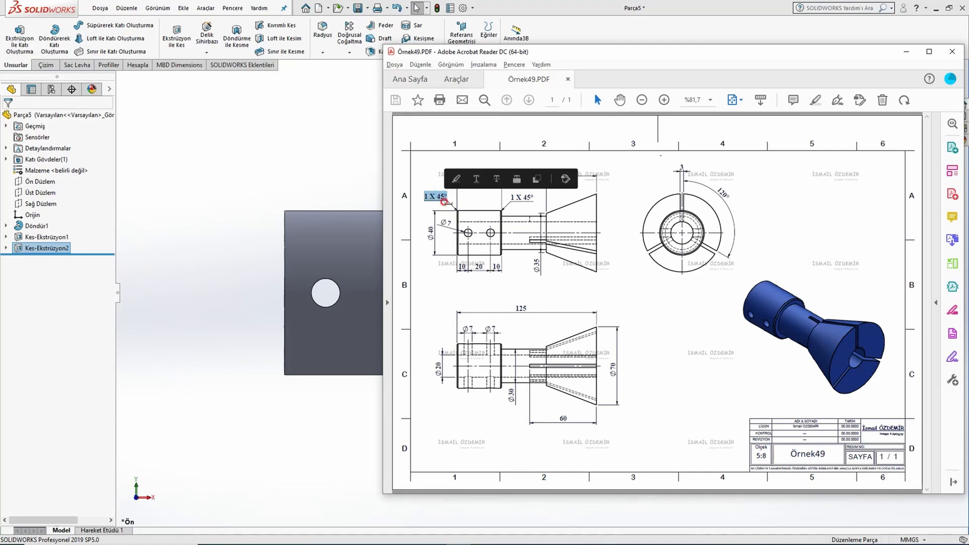
drag(510, 197, 534, 198)
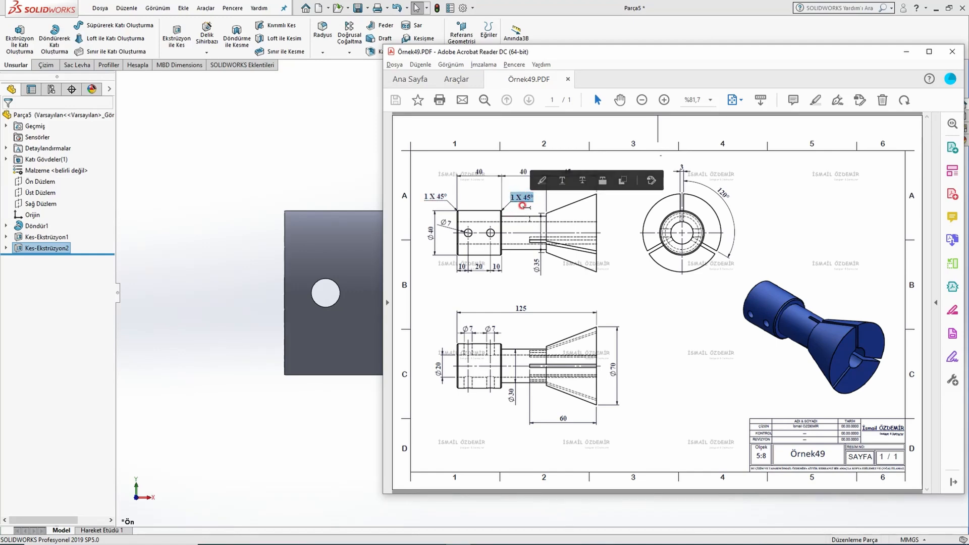
click(493, 201)
click(478, 194)
Return to SOLIDWORKS and chamfer both outer circular edges of the cross-drilled cylinder by 1 mm at 45 degrees
click(296, 188)
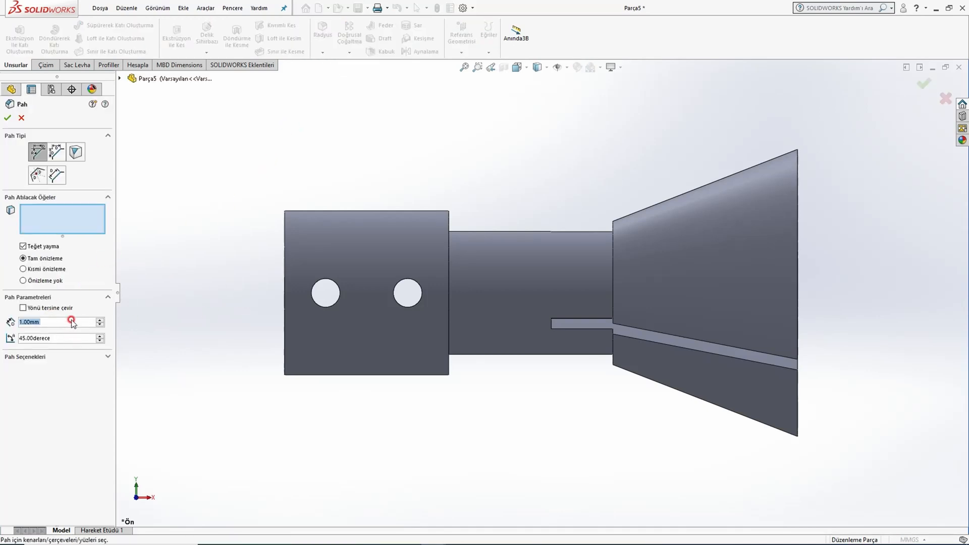
text(10)
key(Return)
text(1)
key(Return)
middle_drag(376, 221, 350, 241)
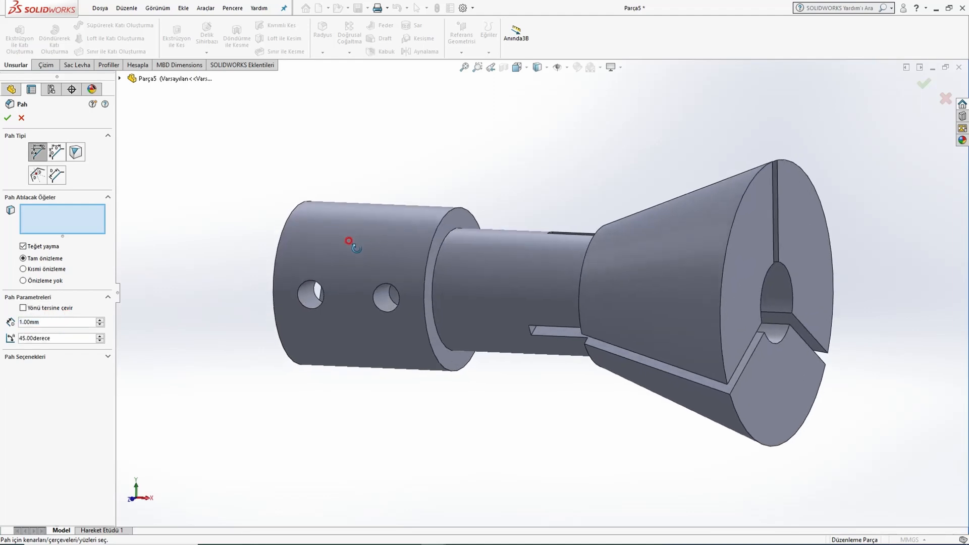
click(438, 223)
click(284, 218)
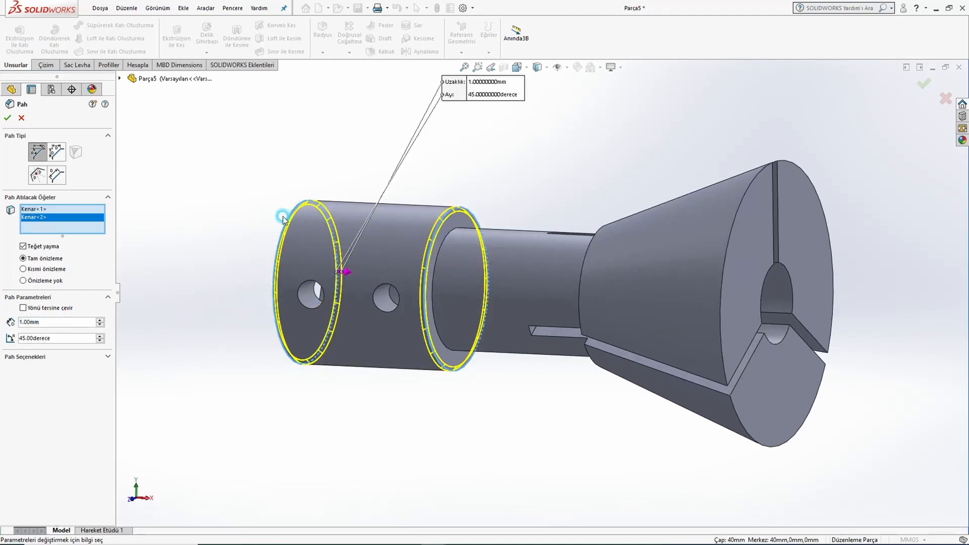
middle_drag(283, 217, 332, 217)
click(8, 118)
Apply the EDM plastic appearance "spark erosion plastic blue" to the part and display it in the isometric view
scroll(446, 295, up, 1)
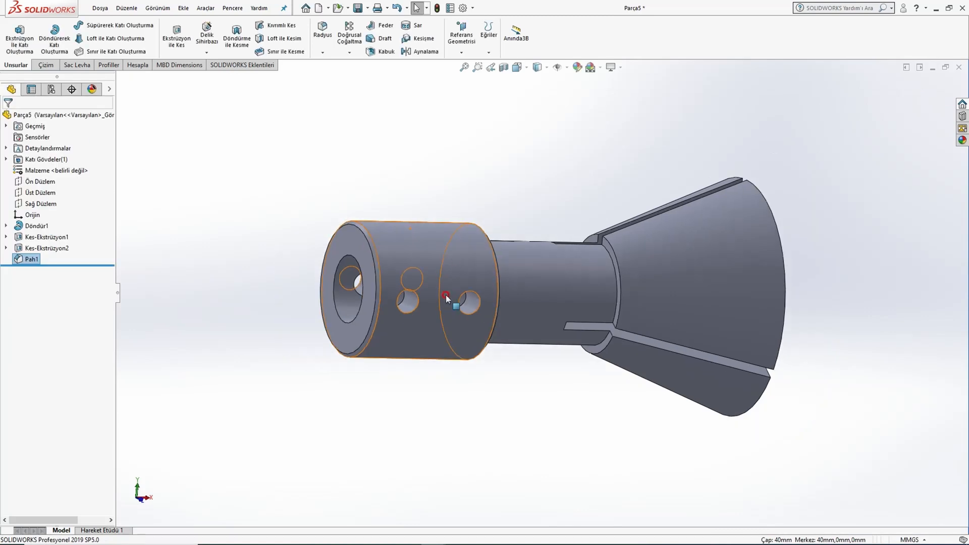
middle_drag(446, 295, 462, 328)
key(ctrl+1)
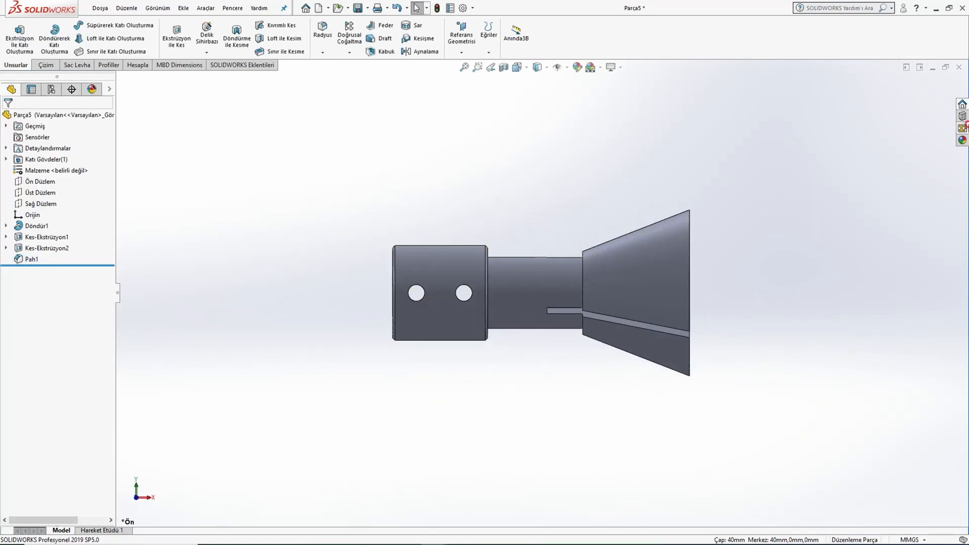
click(963, 140)
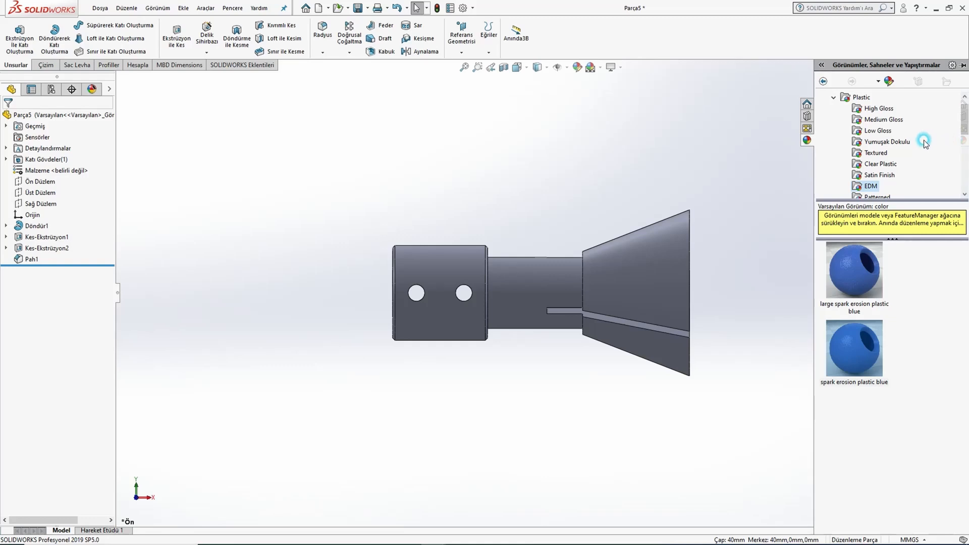
click(835, 98)
click(834, 97)
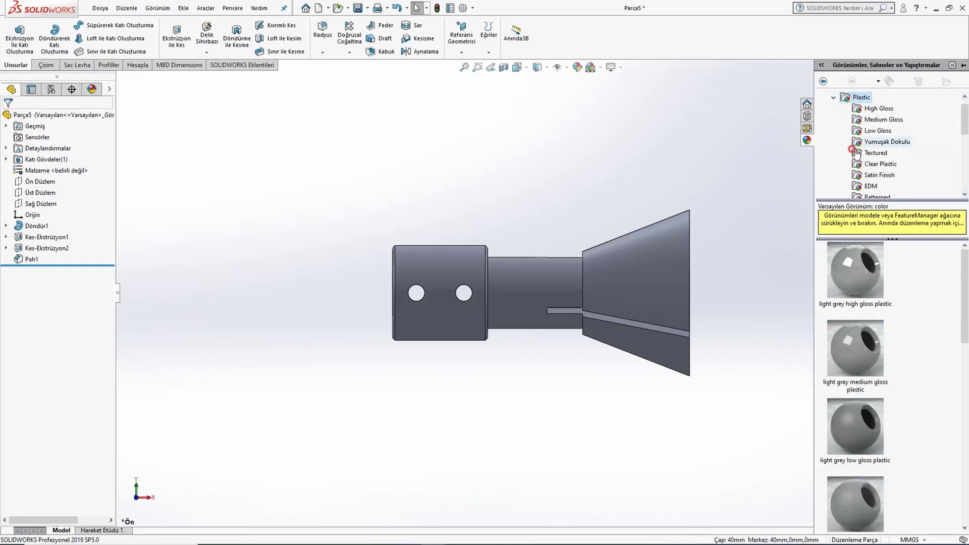
click(871, 186)
drag(861, 344, 674, 287)
click(682, 286)
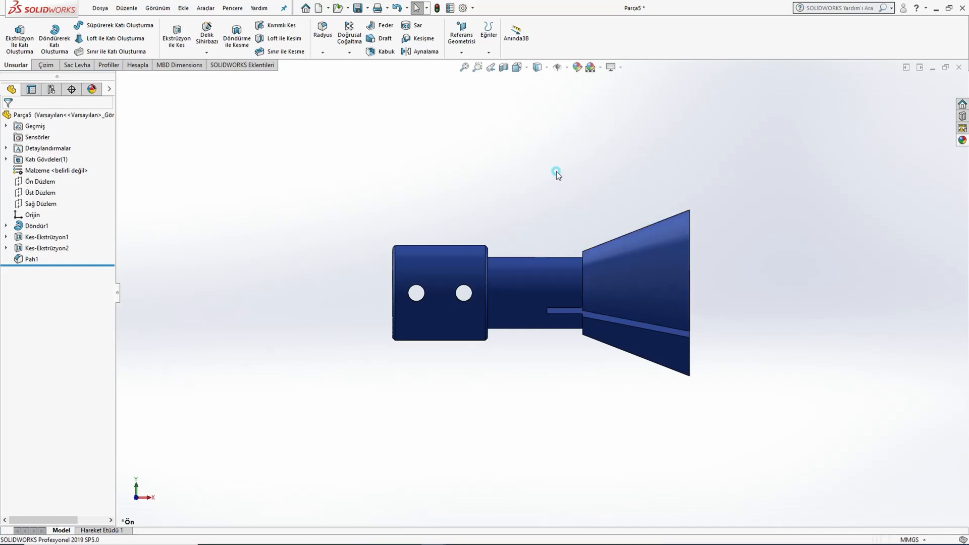
middle_drag(556, 174, 504, 241)
key(ctrl+7)
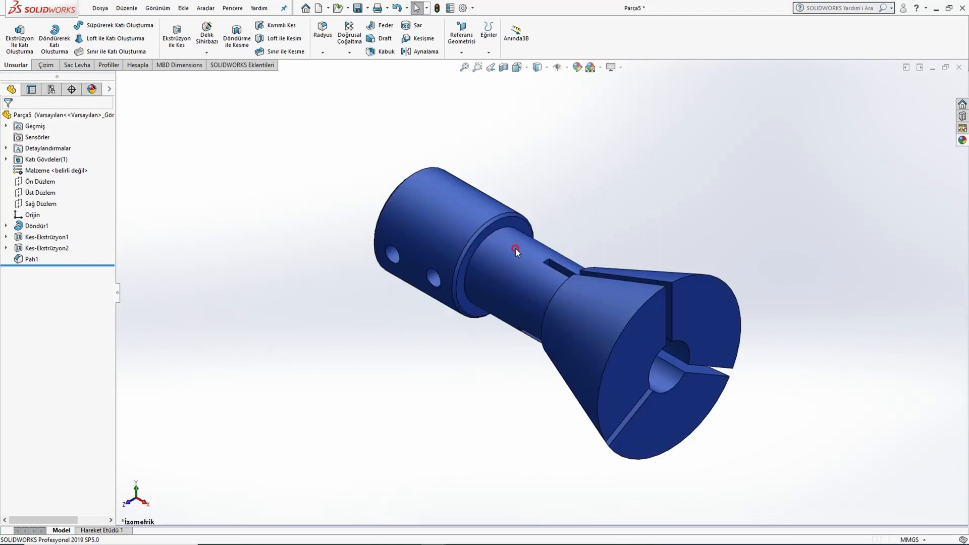